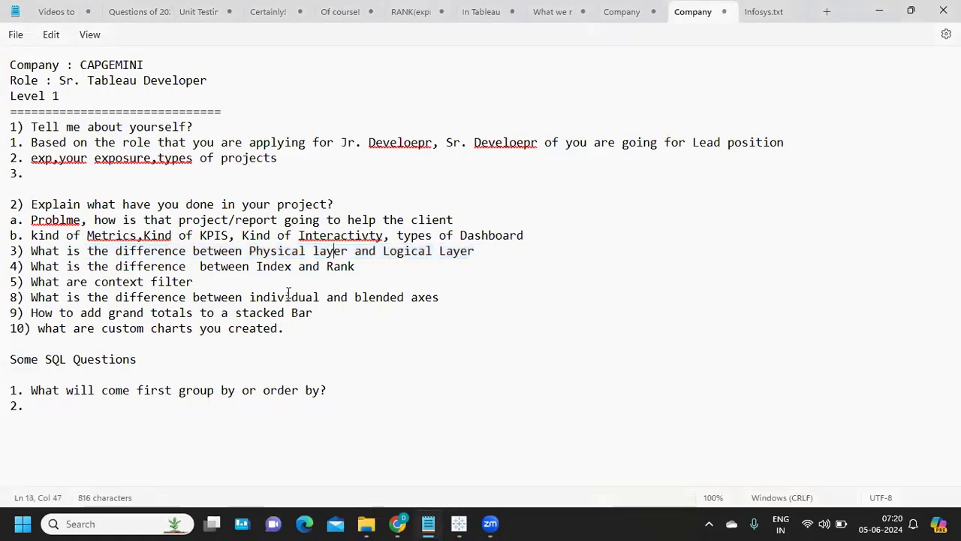
Highlight the Index and Rank question in the notes, switch to Tableau, and place Sub-Category on the rows of Sheet 2
drag(67, 267, 369, 269)
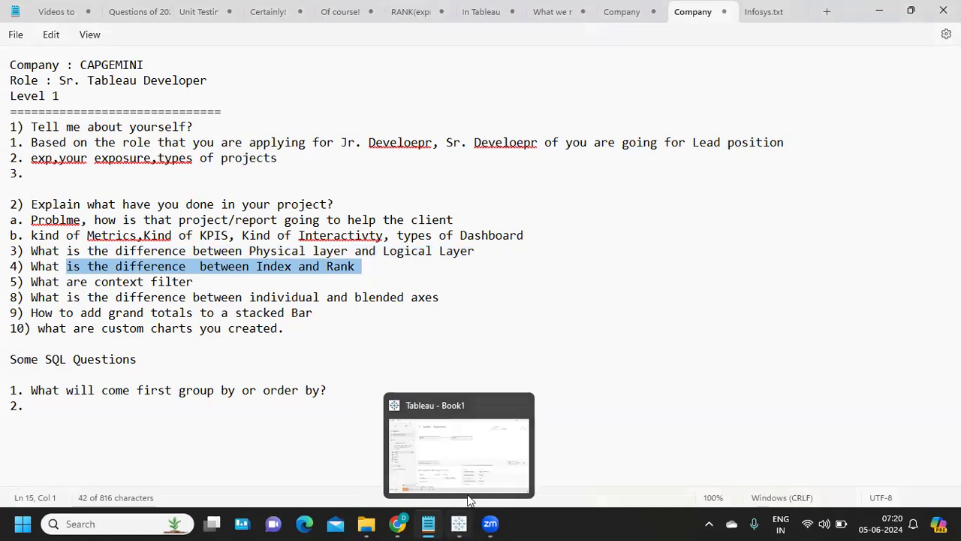
click(459, 524)
click(234, 482)
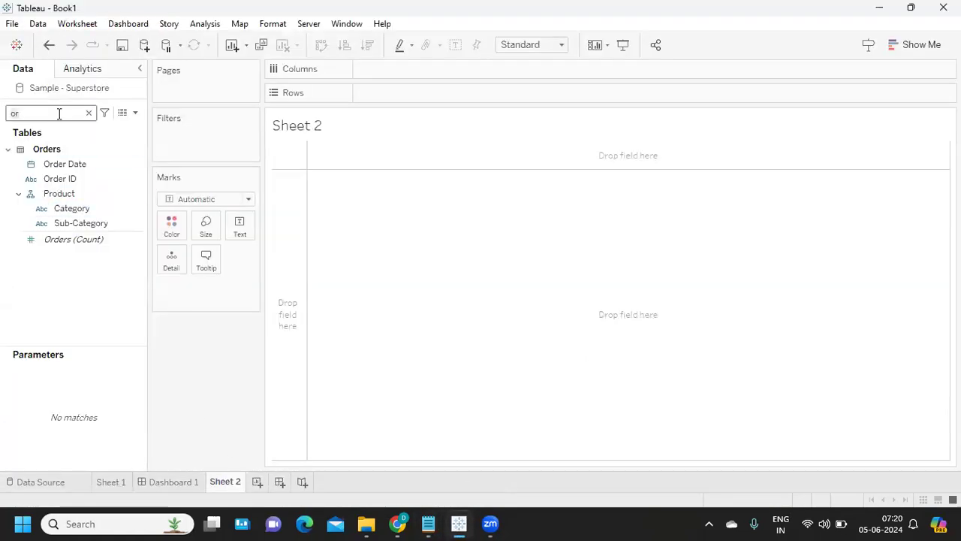
click(89, 112)
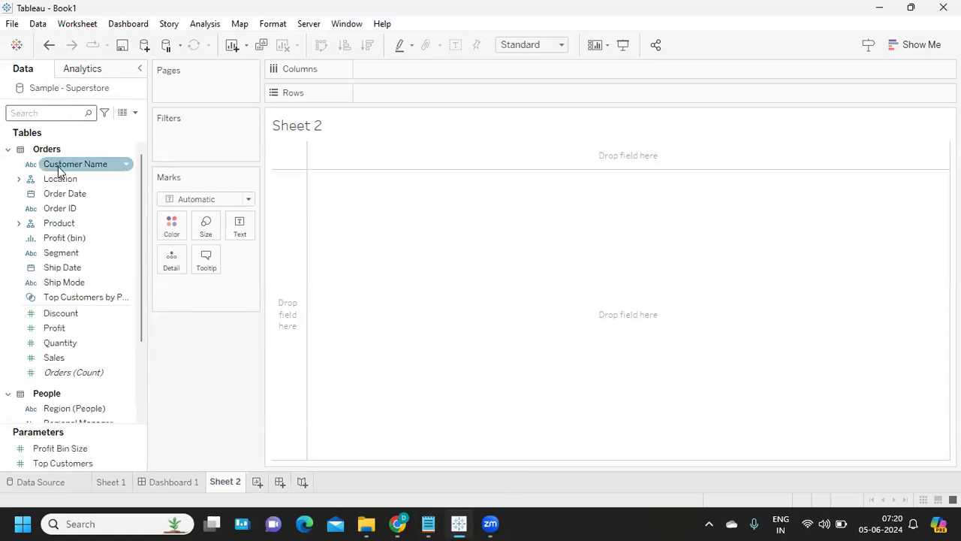
text(su)
drag(78, 178, 446, 93)
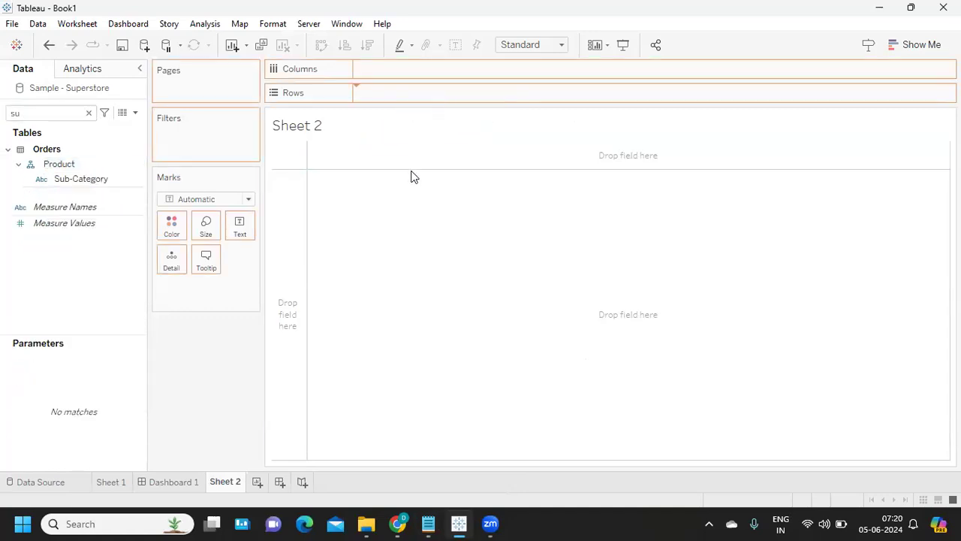
Create a calculated field named Index with the formula INDEX()
click(135, 112)
click(71, 128)
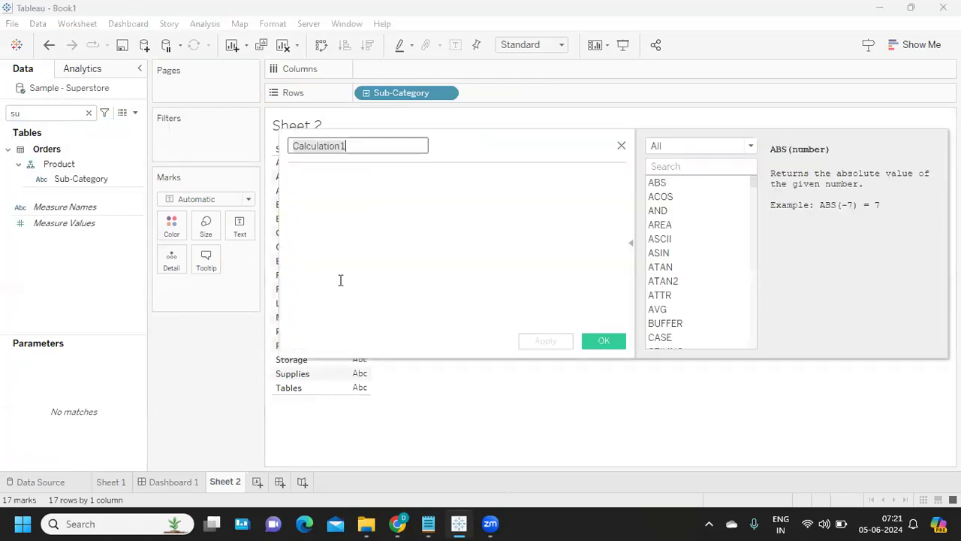
text(Index)
click(419, 196)
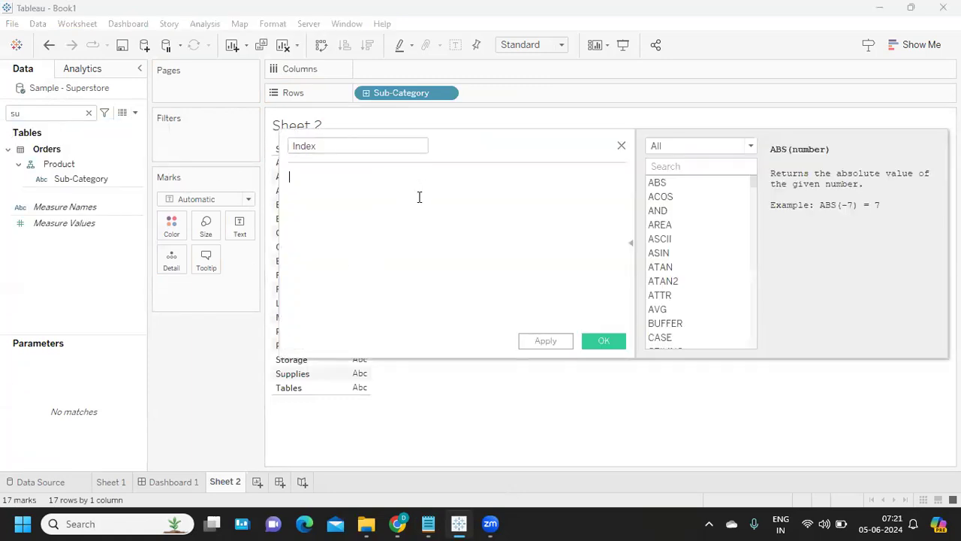
text(ind)
key(Return)
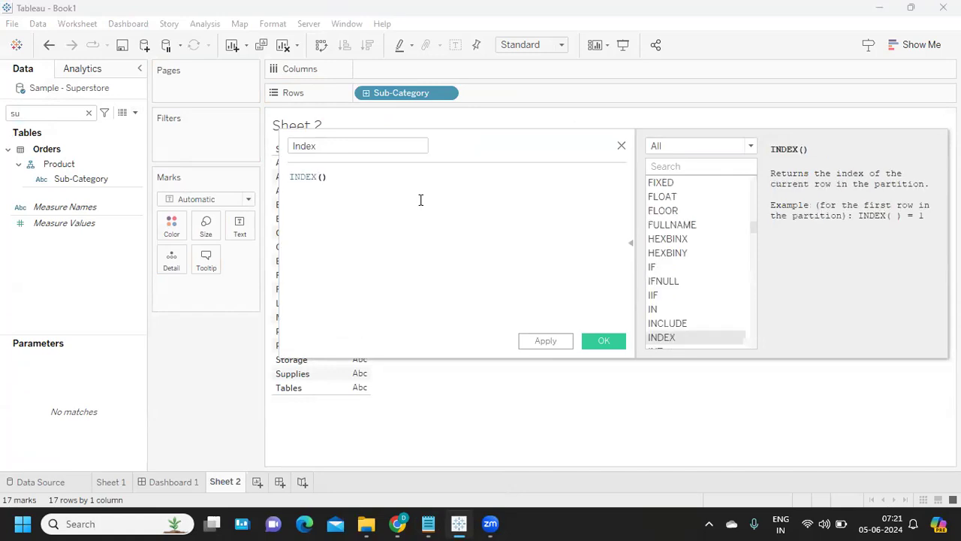
click(549, 340)
click(604, 349)
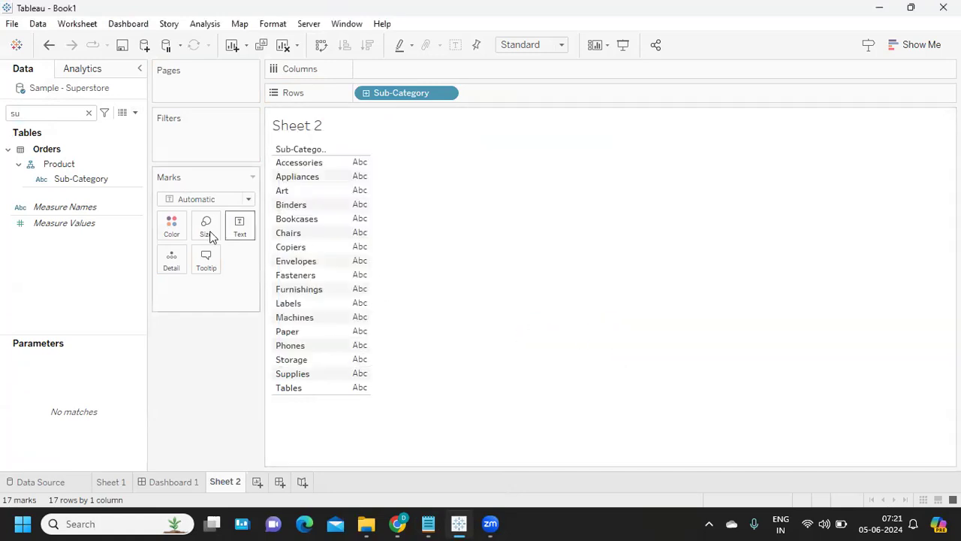
Add the Index field to the rows after Sub-Category and make it discrete
key(BackSpace)
key(BackSpace)
text(ind)
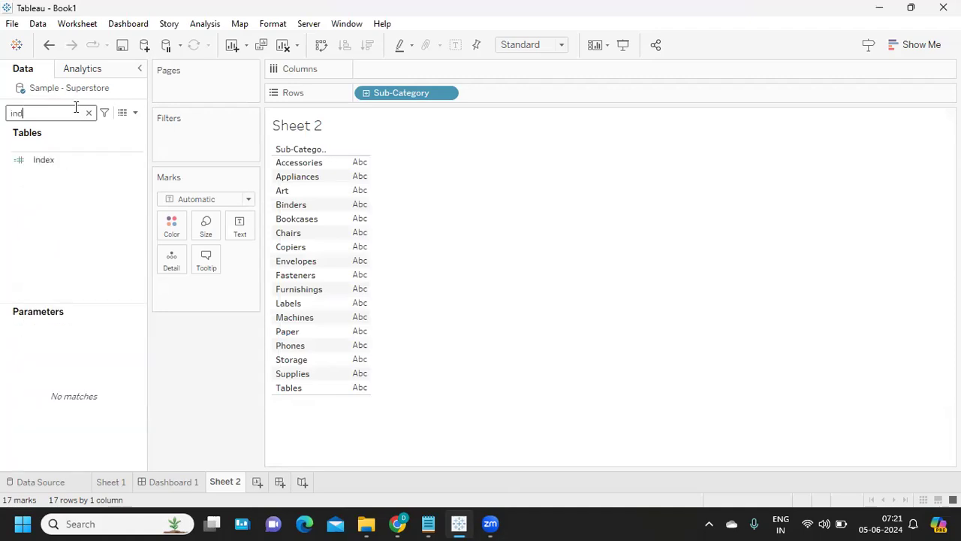
drag(39, 159, 499, 97)
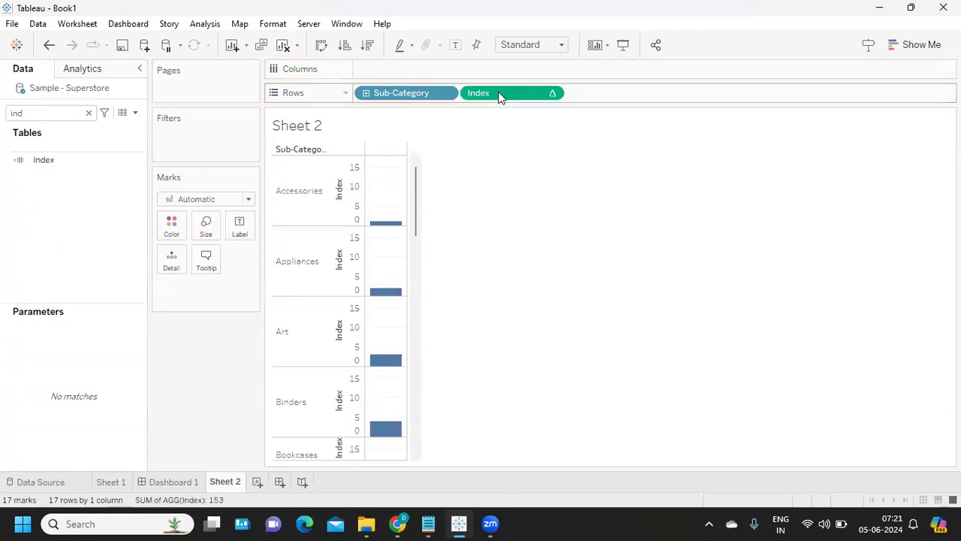
click(552, 93)
click(532, 209)
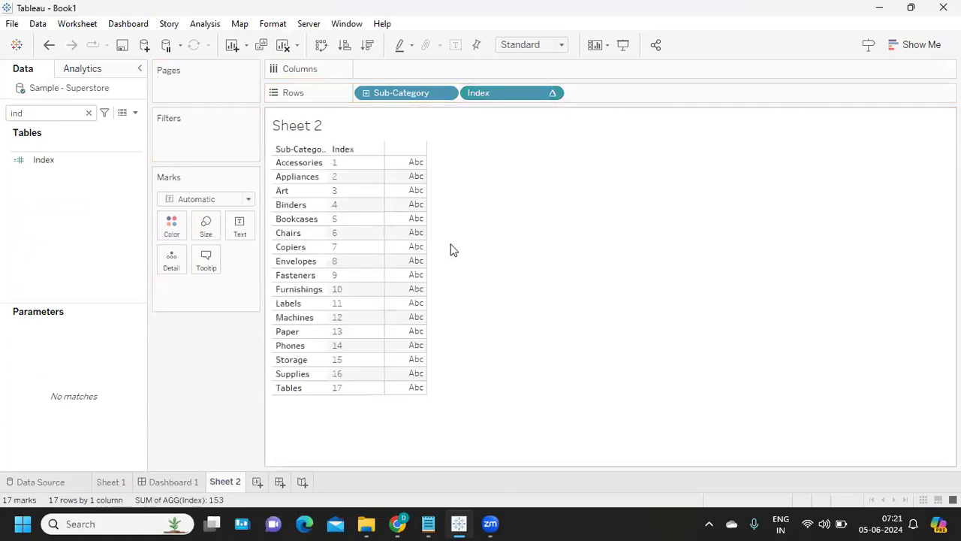
Find the Sales field and show it as the text values of the sub-category table
click(37, 113)
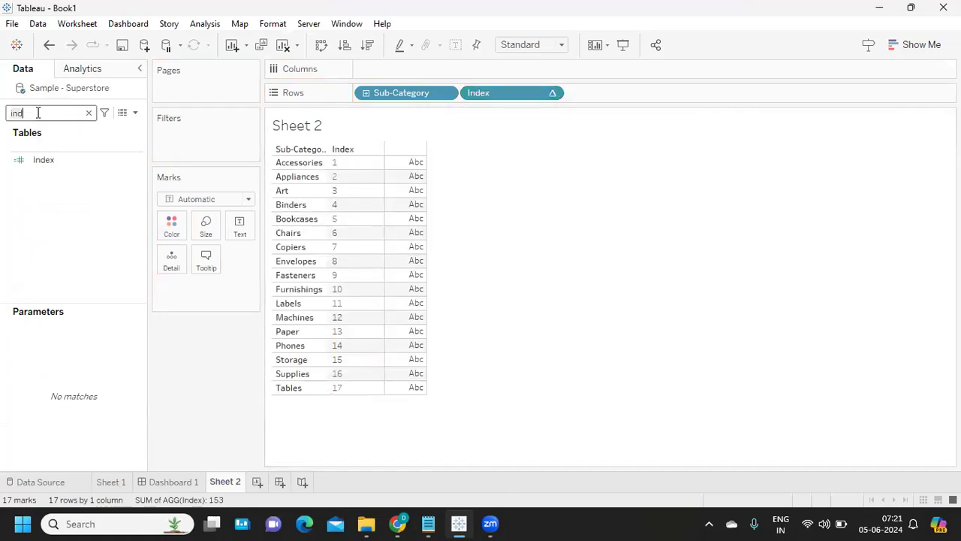
key(BackSpace)
key(BackSpace)
key(BackSpace)
text(sa)
drag(39, 174, 232, 238)
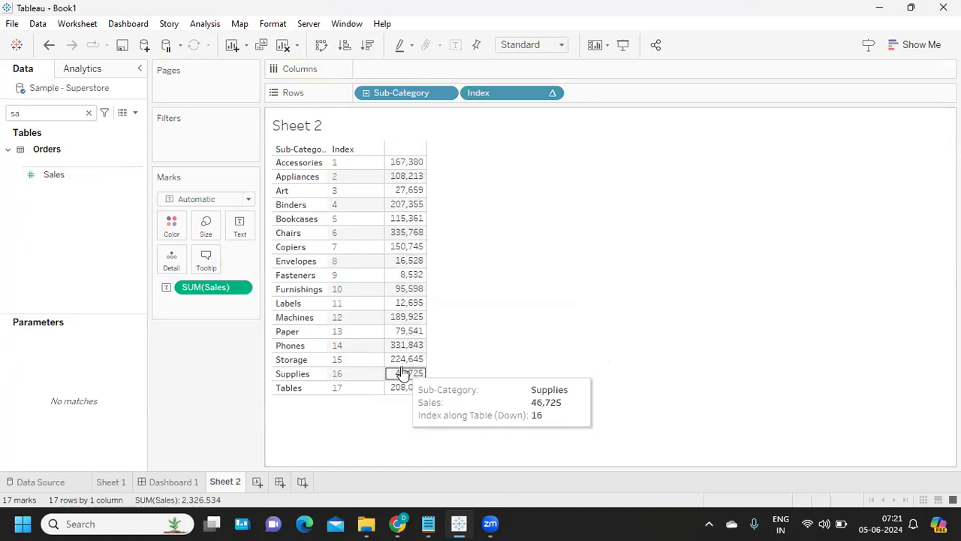
Sort the sub-categories by Sales in descending order and check how the Index numbers line up
click(334, 162)
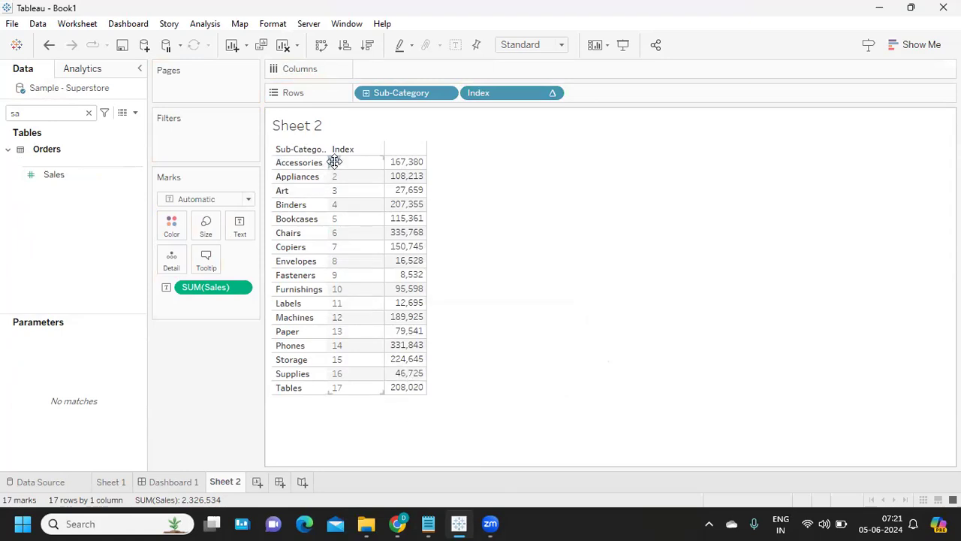
click(296, 164)
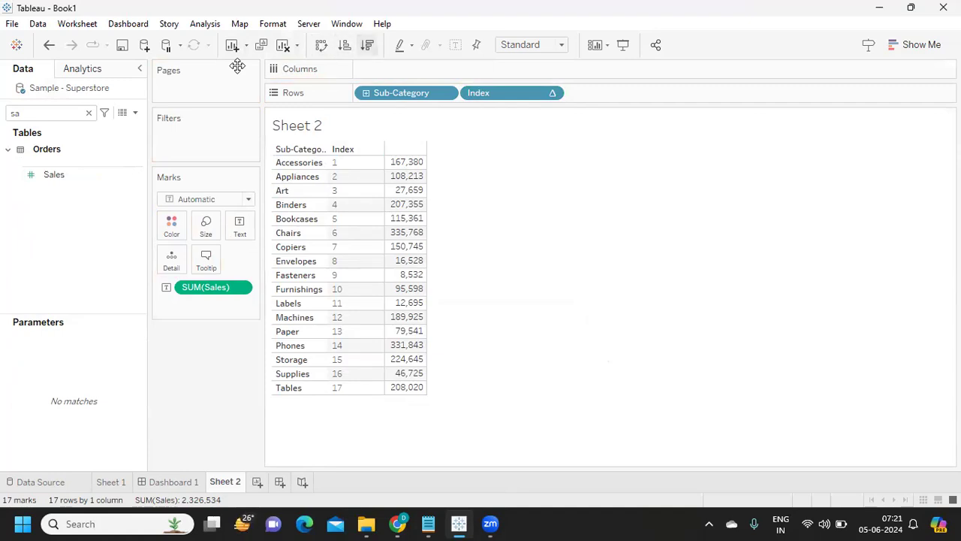
click(367, 44)
drag(333, 158, 346, 395)
click(291, 165)
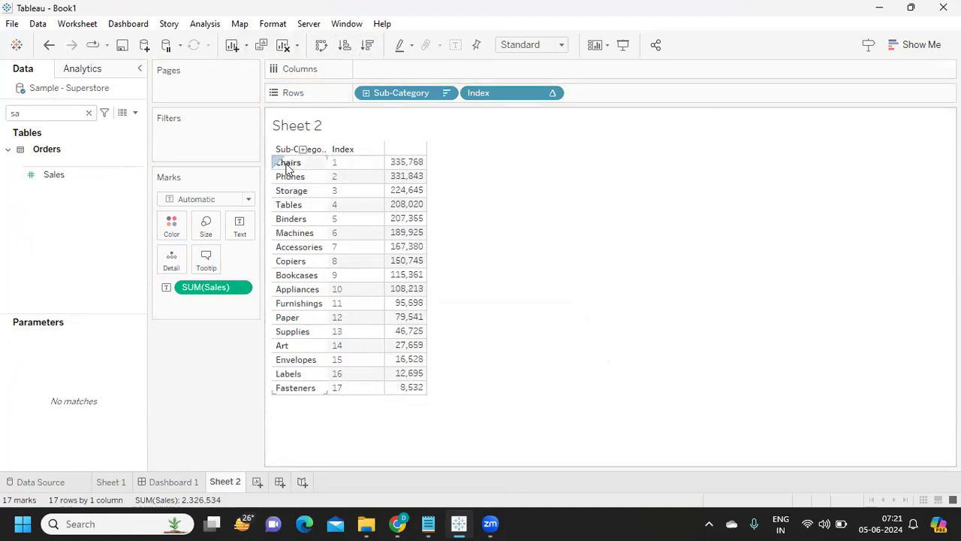
click(337, 166)
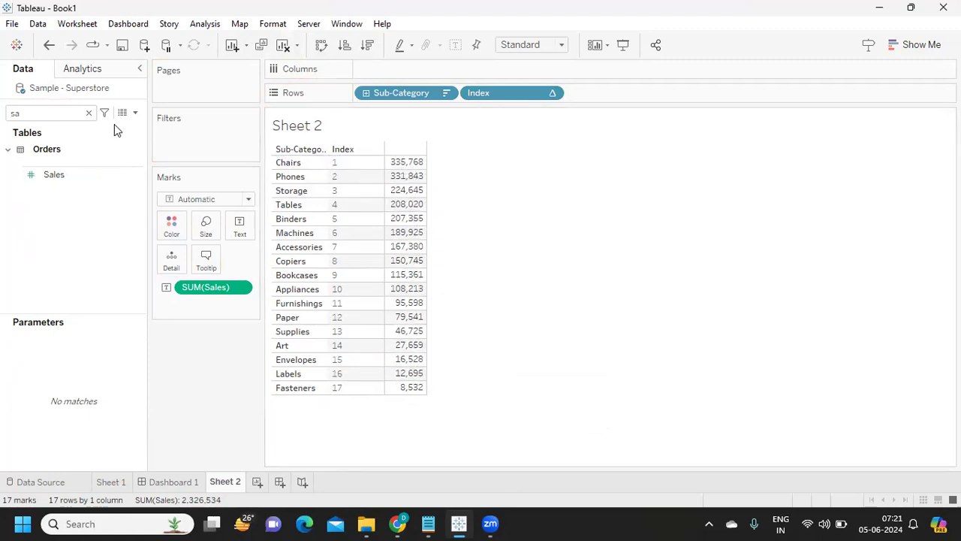
Create a calculated field named Rank with the formula RANK(SUM([Sales]),'desc')
click(88, 113)
click(134, 113)
click(75, 127)
text(Rank)
click(451, 286)
text(ran)
key(Return)
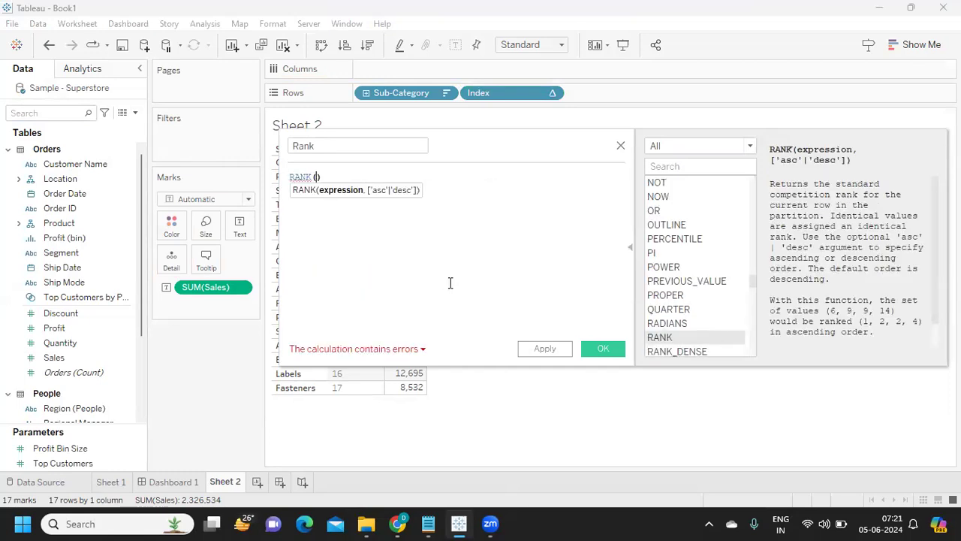
text(sum)
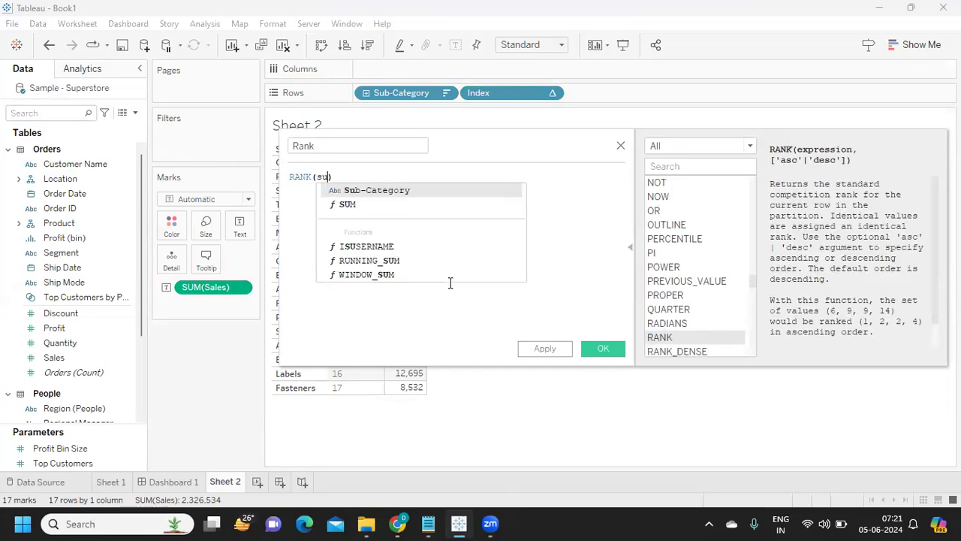
key(Return)
text(sal)
key(Return)
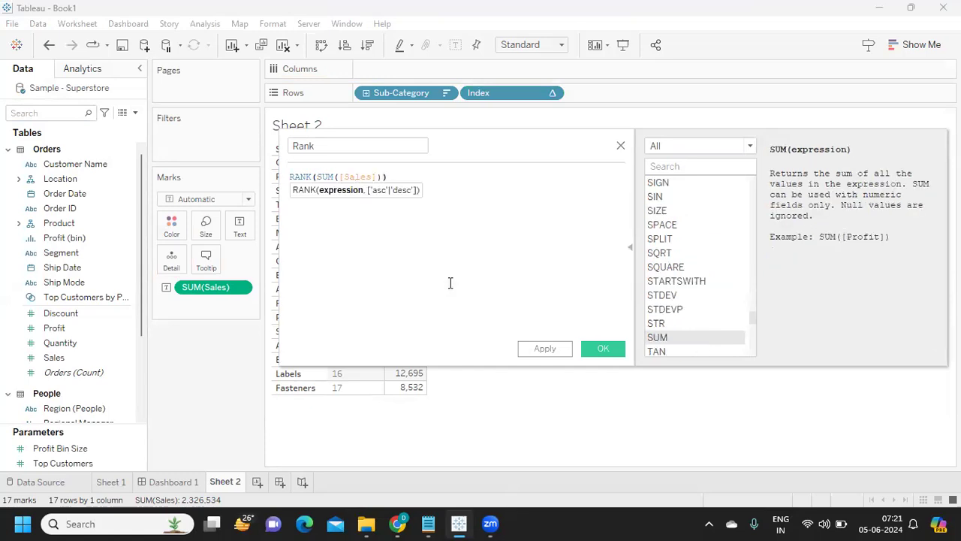
text(,'desc)
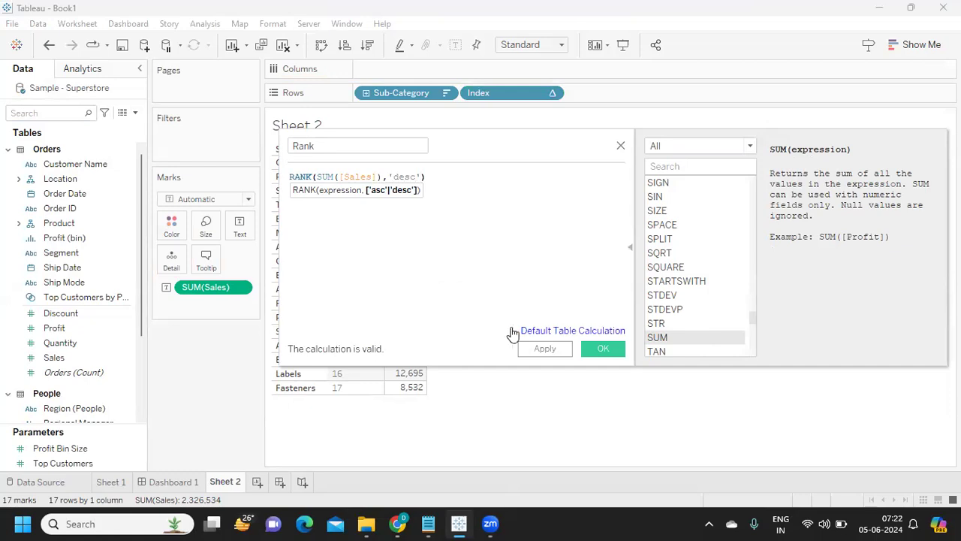
click(537, 349)
click(603, 349)
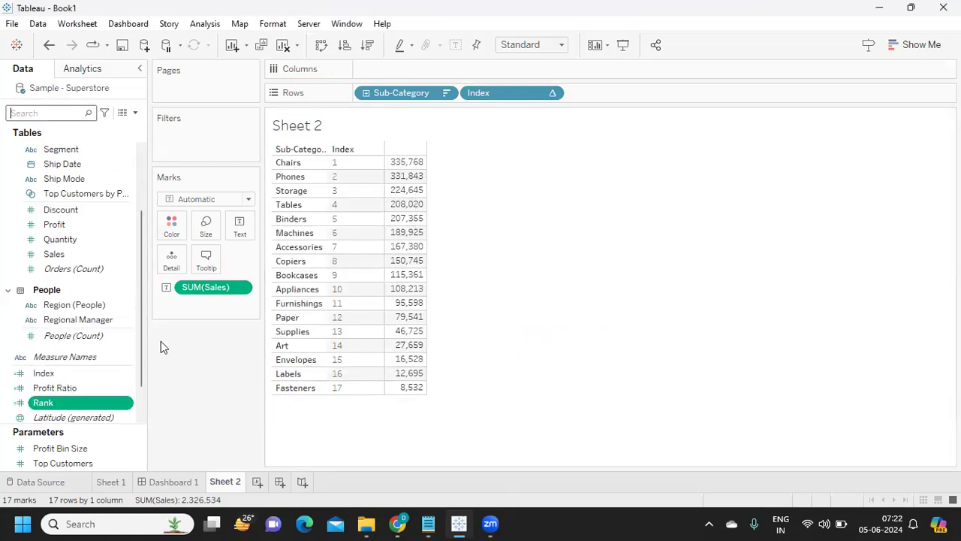
Add the Rank field to the rows after Index and make it discrete
drag(43, 409, 609, 101)
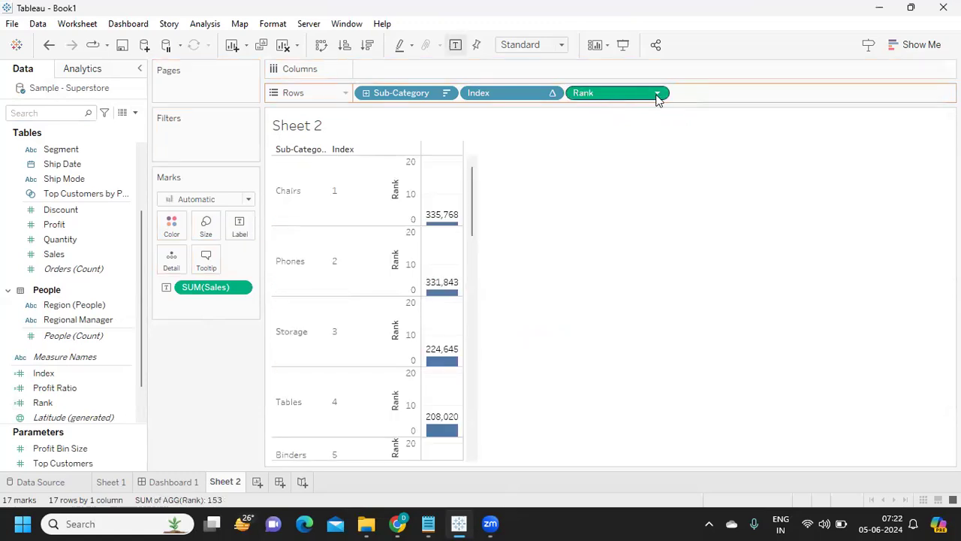
click(658, 94)
click(607, 207)
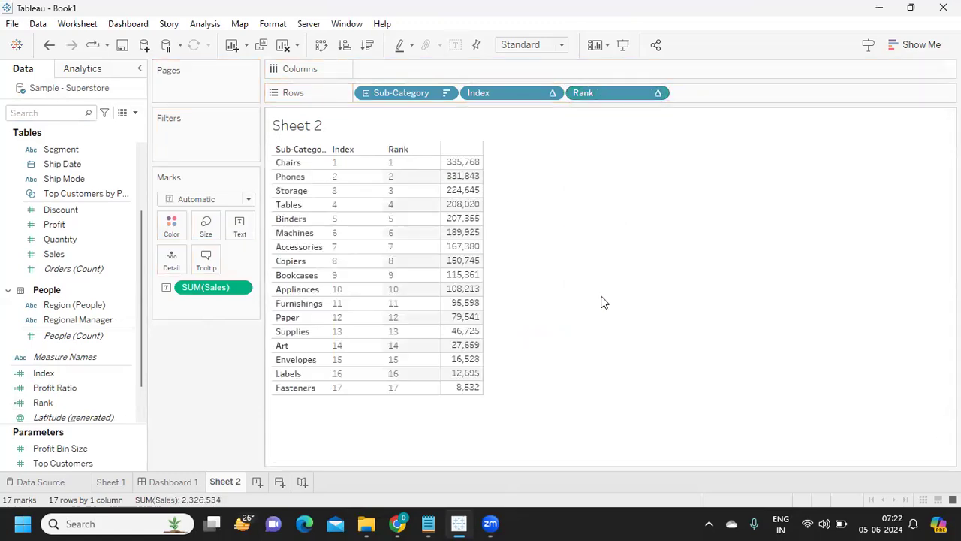
Clear the Sub-Category sort to compare Index with Rank, and sort by Sales in descending order again
click(448, 95)
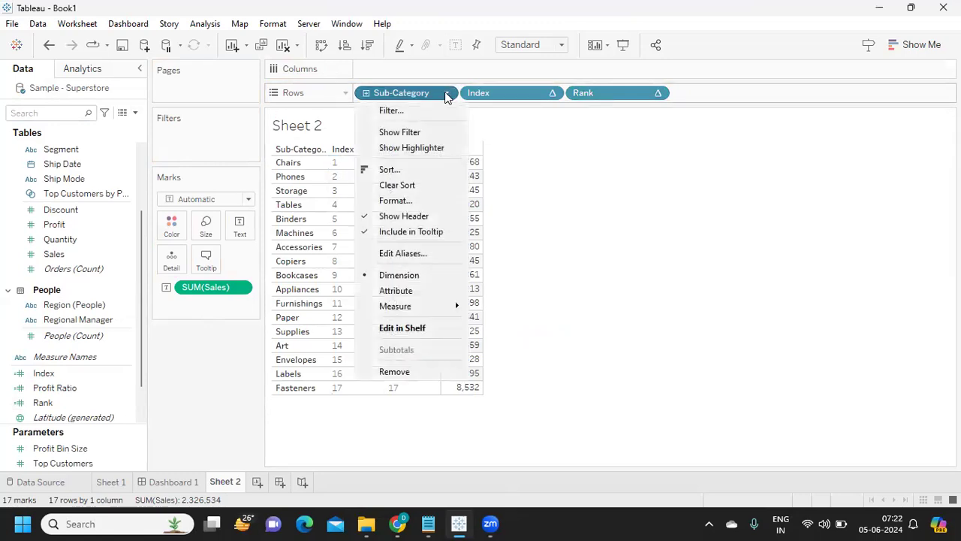
click(398, 185)
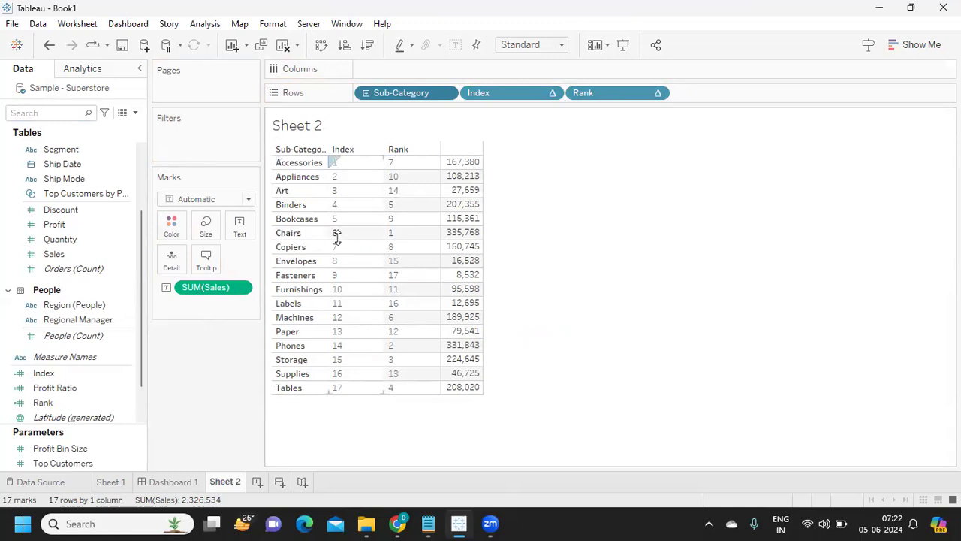
mouse_move(453, 239)
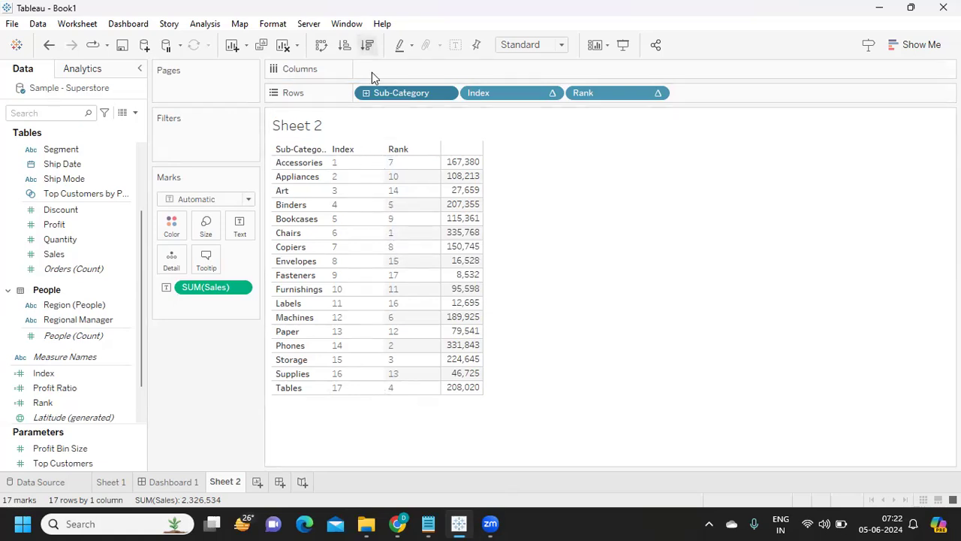
click(368, 44)
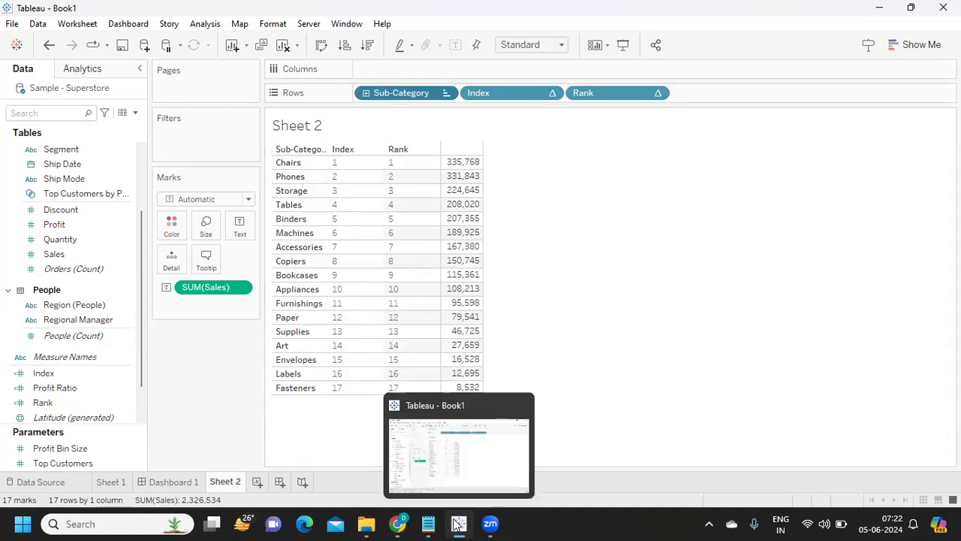
Switch to the Notepad interview notes and highlight "Index and Rank" in question 4 and "context filter" in question 5
click(429, 516)
click(347, 282)
drag(354, 267, 242, 270)
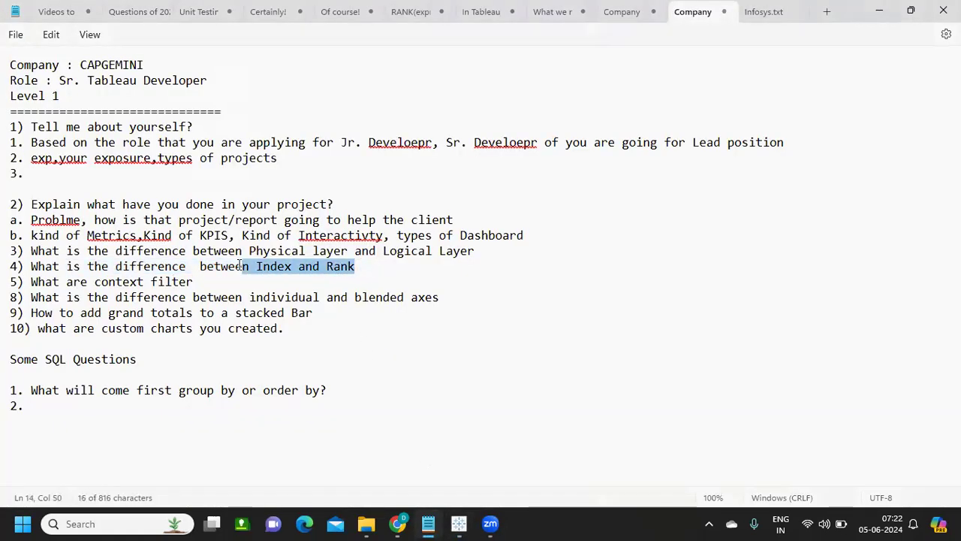
drag(206, 281, 96, 285)
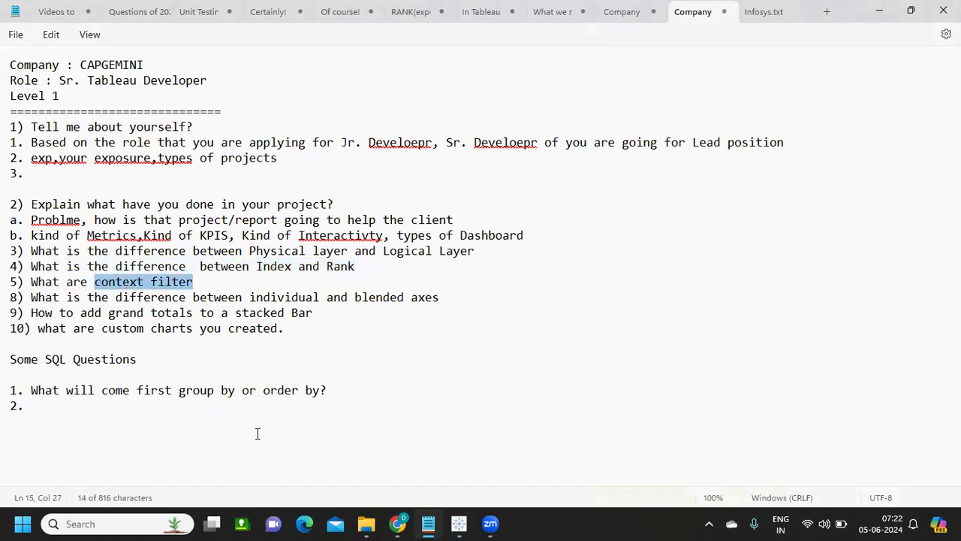
Switch back to Tableau and add a Category filter to Sheet 2 with all categories selected
mouse_move(459, 523)
click(460, 468)
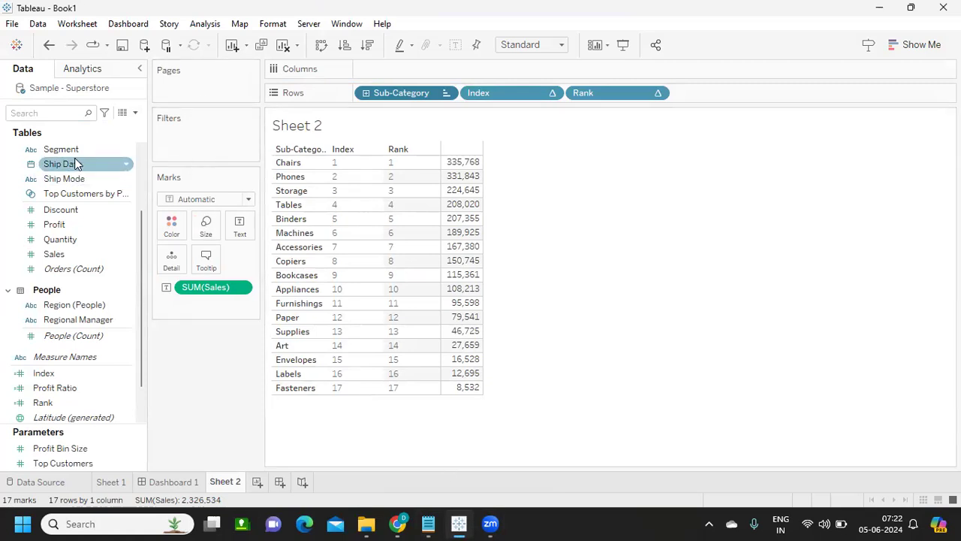
scroll(75, 168, up, 3)
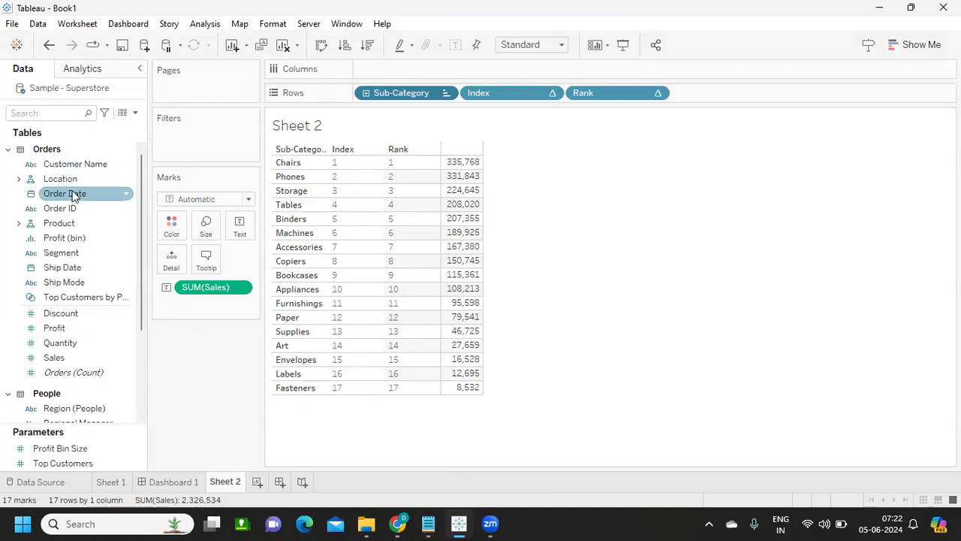
click(19, 223)
drag(49, 246, 172, 141)
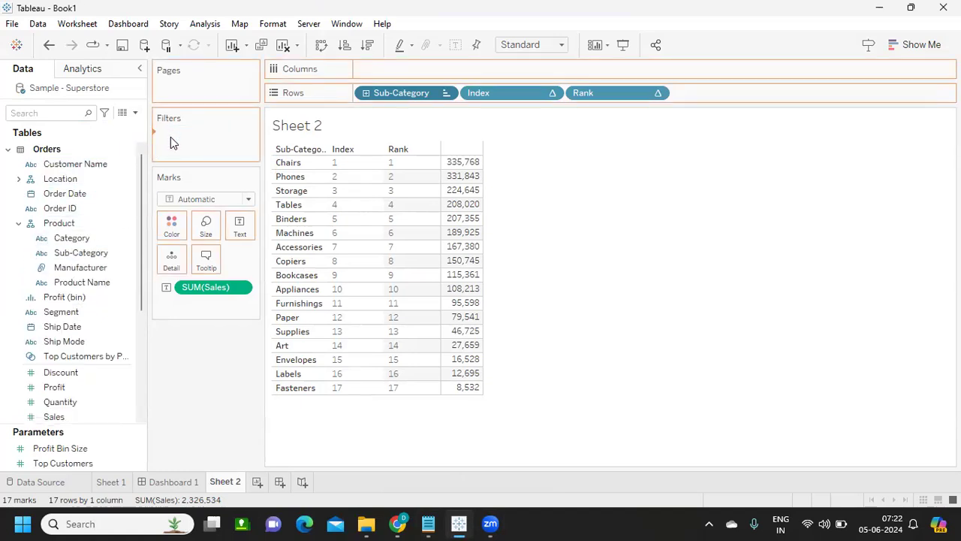
click(363, 304)
click(604, 435)
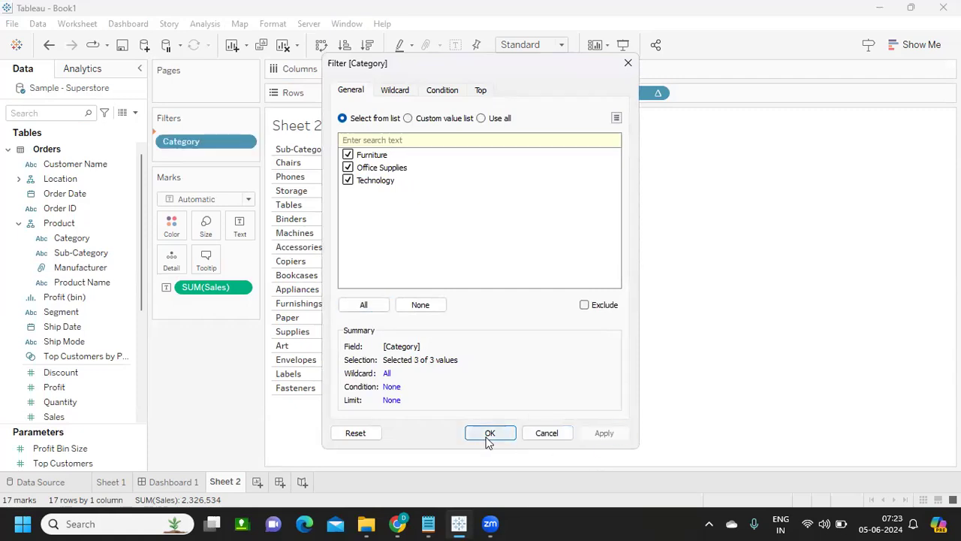
click(488, 433)
Add a Sub-Category filter to Sheet 2 below the Category filter and apply it
drag(71, 255, 233, 161)
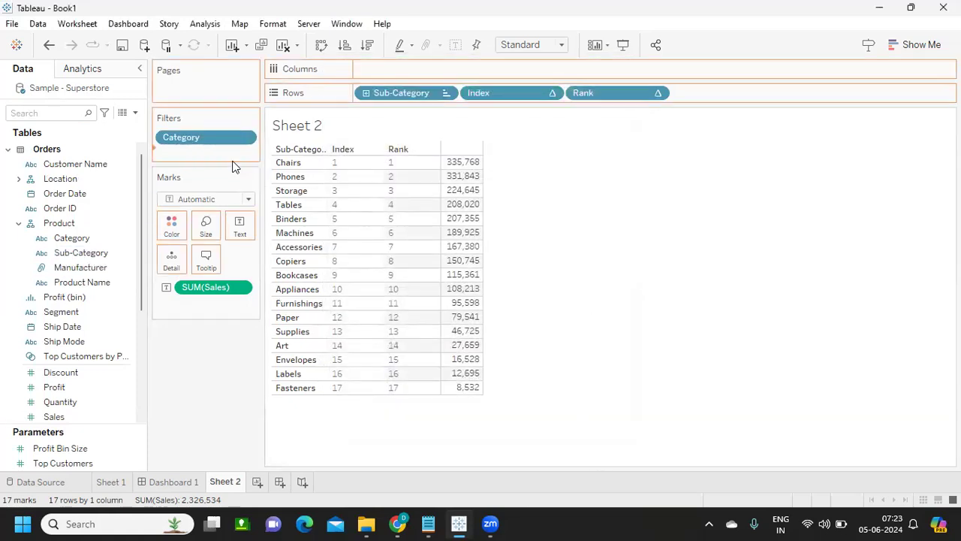
click(605, 433)
click(490, 434)
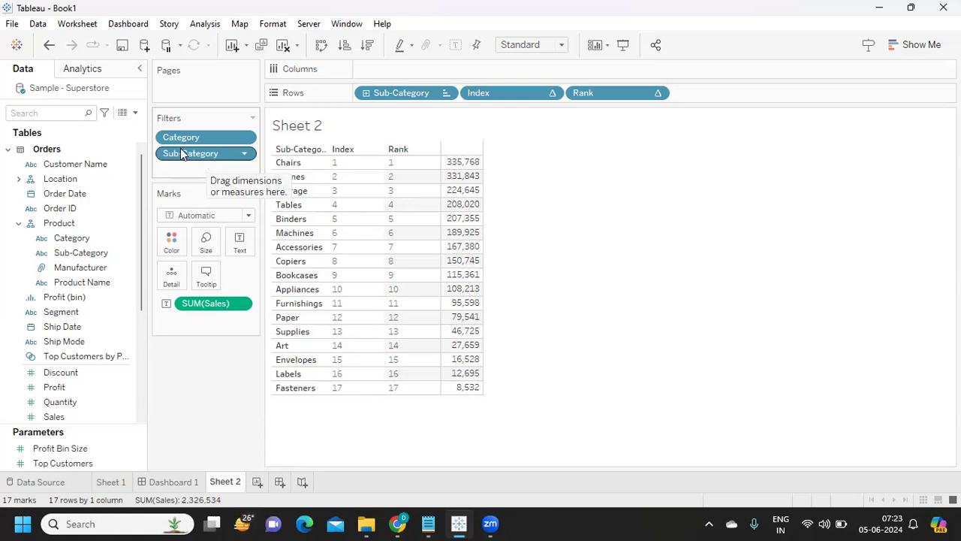
Switch to the Notepad interview notes and highlight question 8 on the difference between individual and blended axes
mouse_move(428, 523)
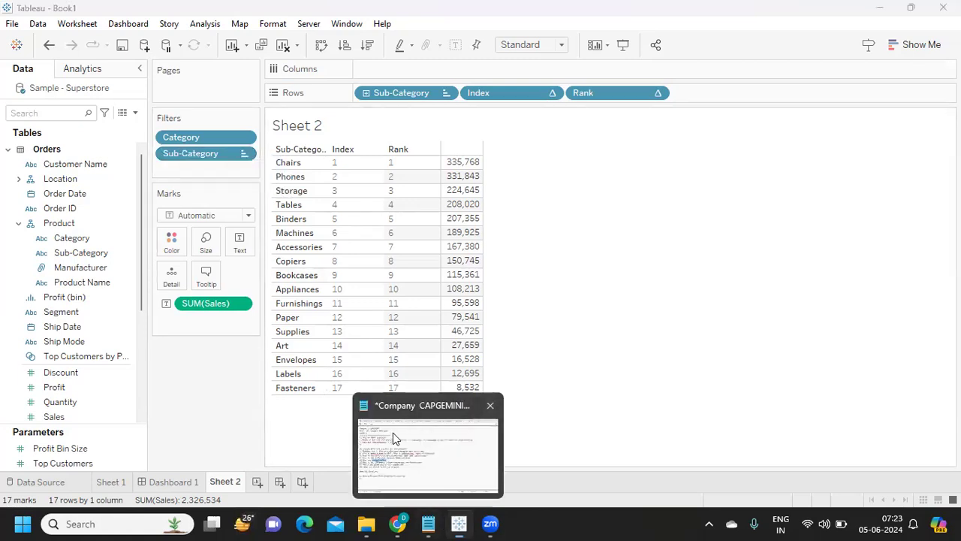
click(393, 434)
click(74, 297)
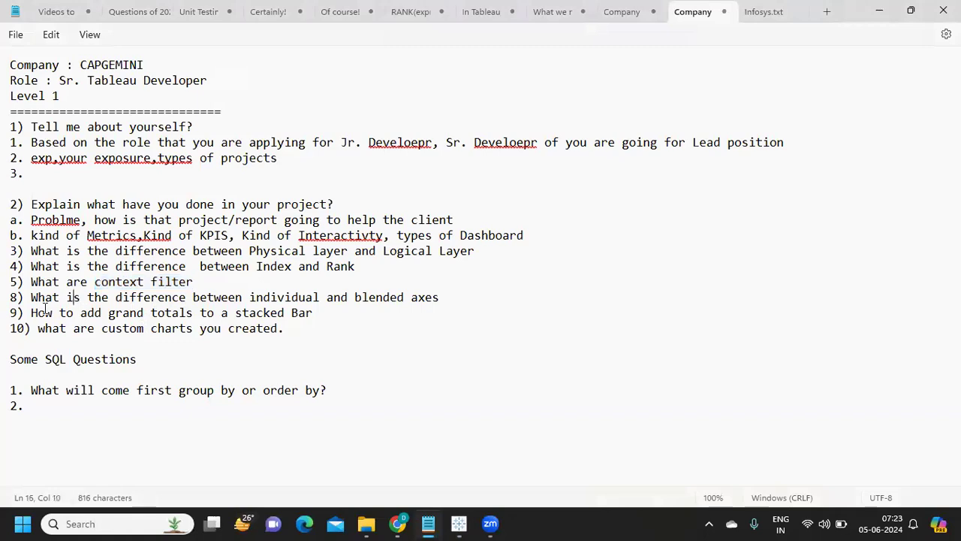
drag(47, 297, 443, 297)
Switch back to Tableau and build a bar chart in a new worksheet with Category on rows and Sales on columns
mouse_move(459, 523)
click(462, 474)
click(257, 482)
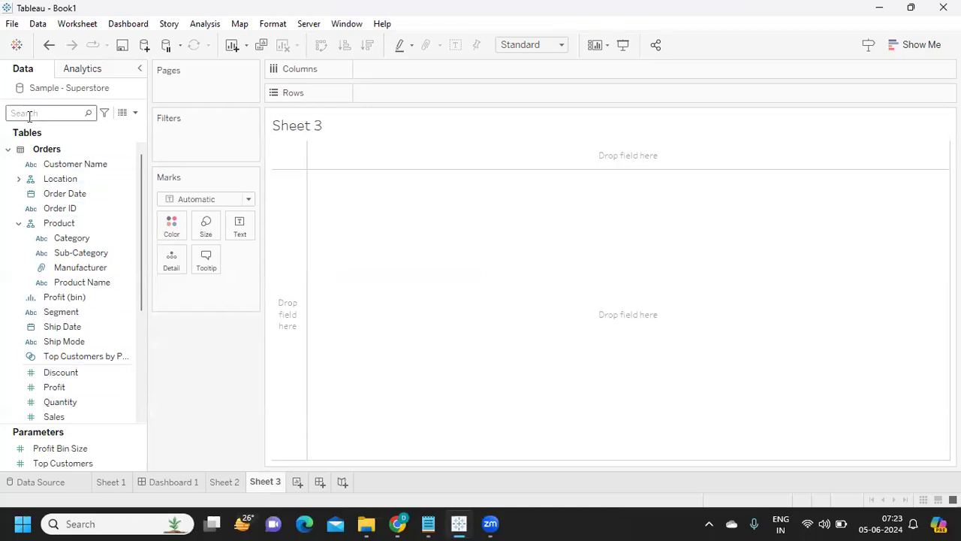
scroll(29, 115, down, 2)
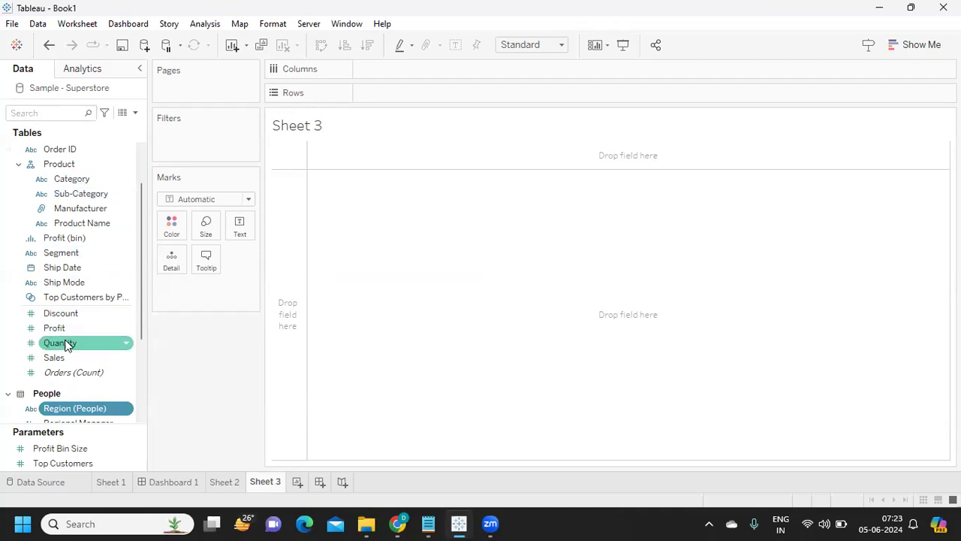
drag(70, 179, 414, 94)
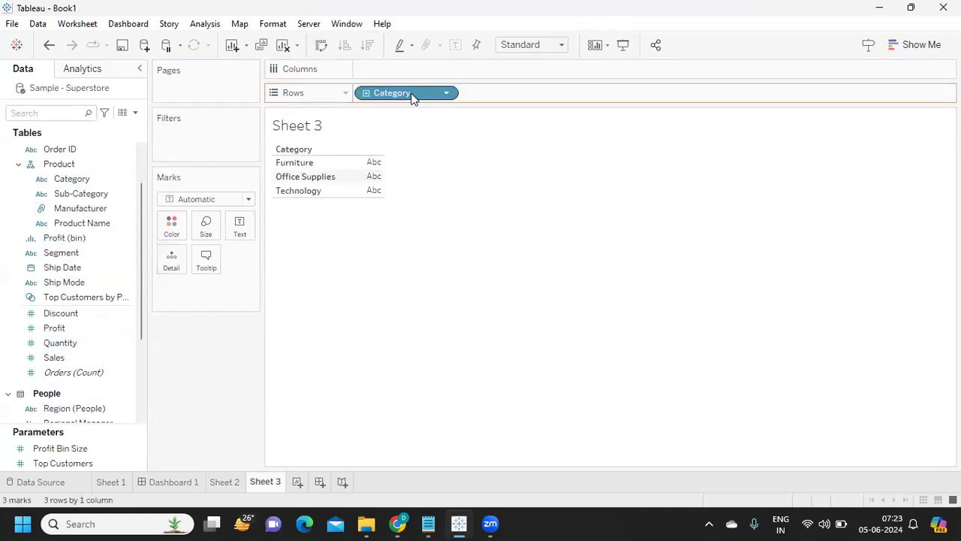
click(30, 113)
text(sa)
drag(58, 175, 401, 74)
mouse_move(398, 194)
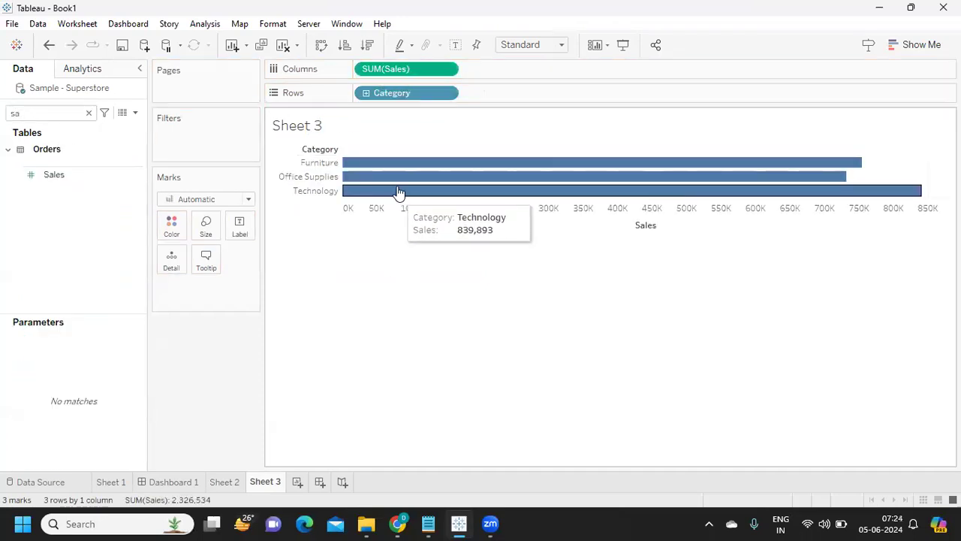
Search the data fields for Profit and add it to the columns after Sales
double_click(24, 116)
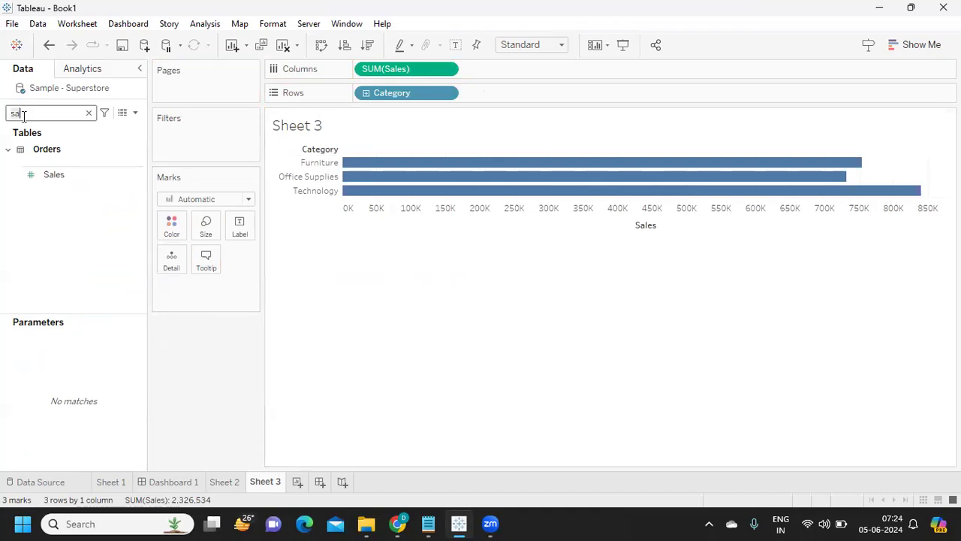
text(or)
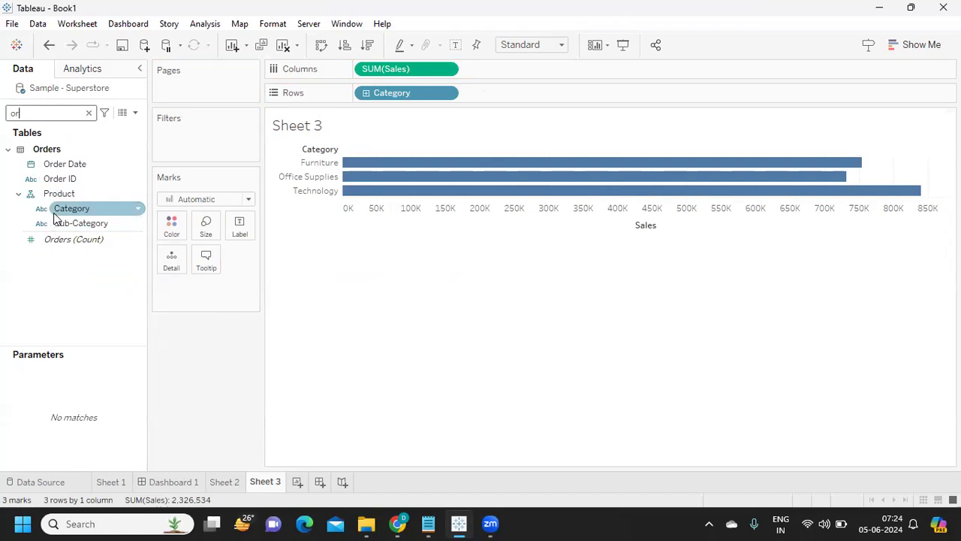
key(BackSpace)
key(BackSpace)
text(pr)
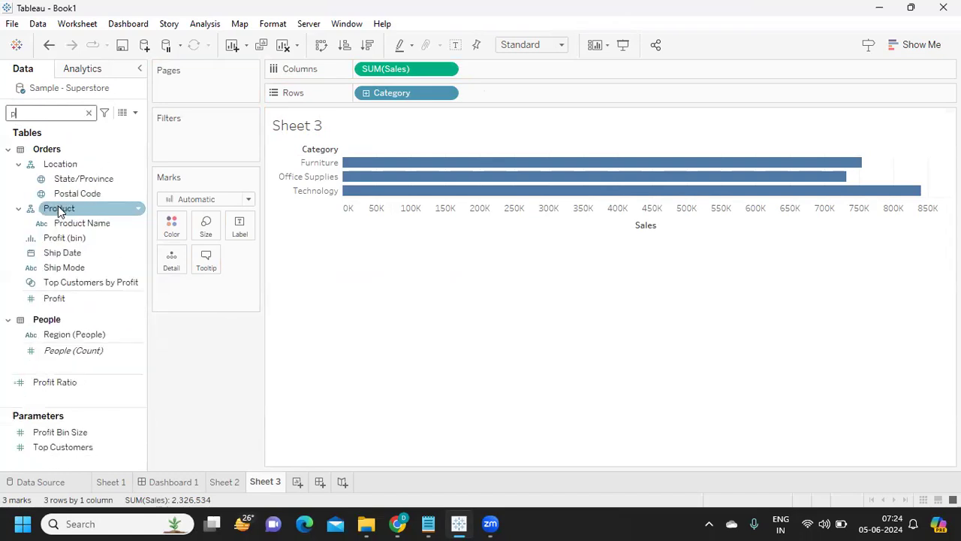
drag(54, 253, 573, 67)
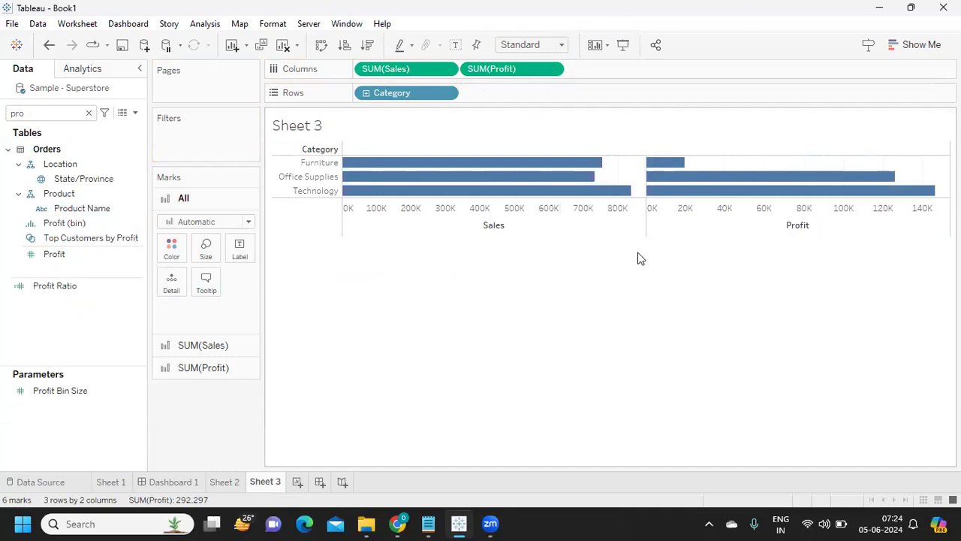
Make Profit a dual axis with Sales and swap the rows and columns
click(552, 68)
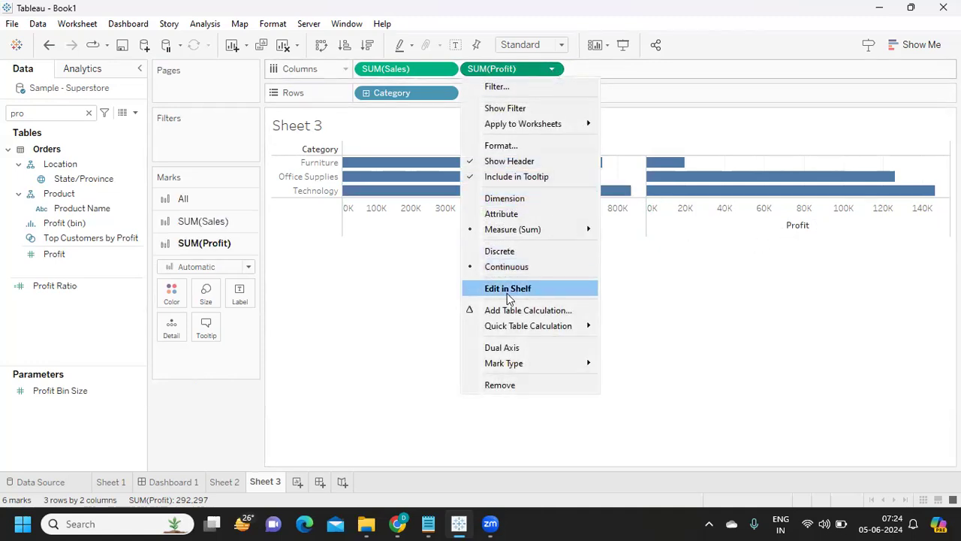
click(494, 351)
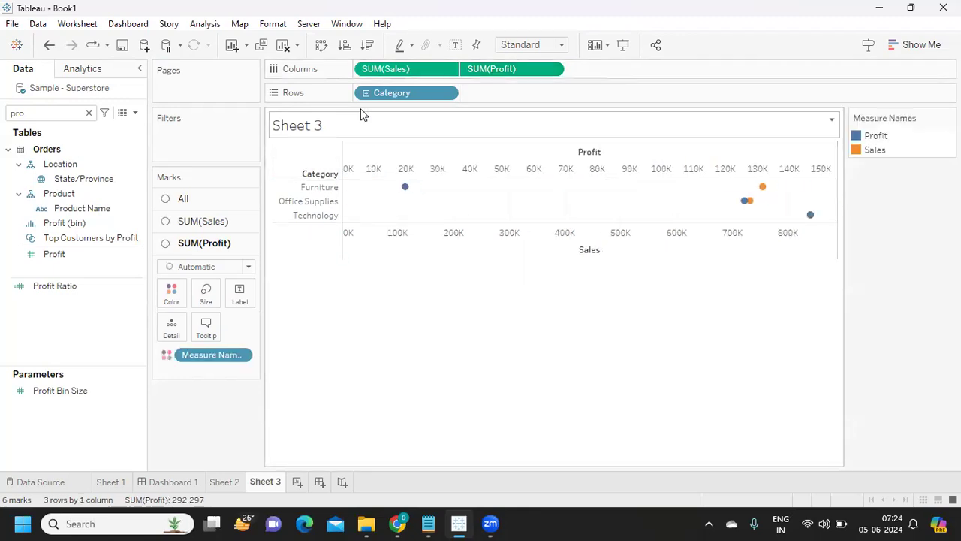
key(ctrl+w)
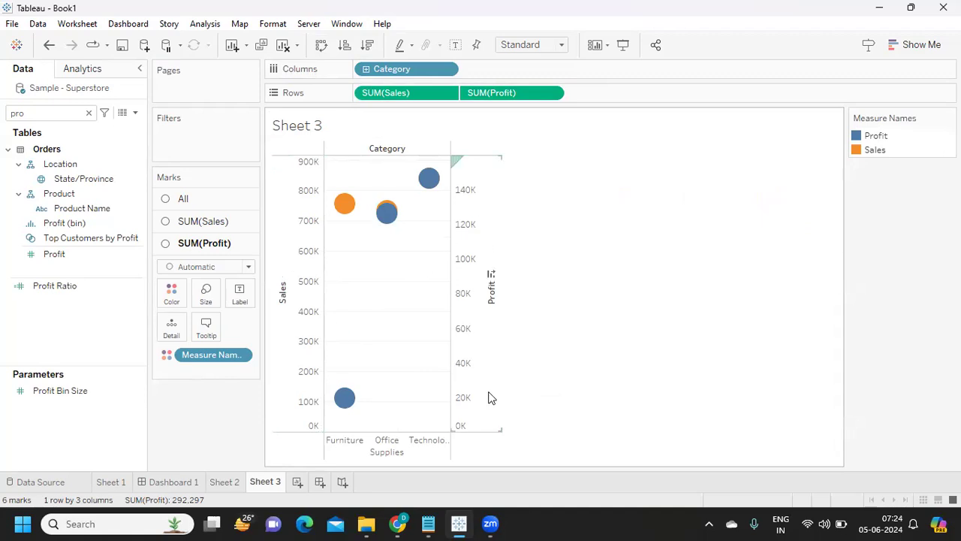
Synchronize the Profit axis with the Sales axis
right_click(466, 320)
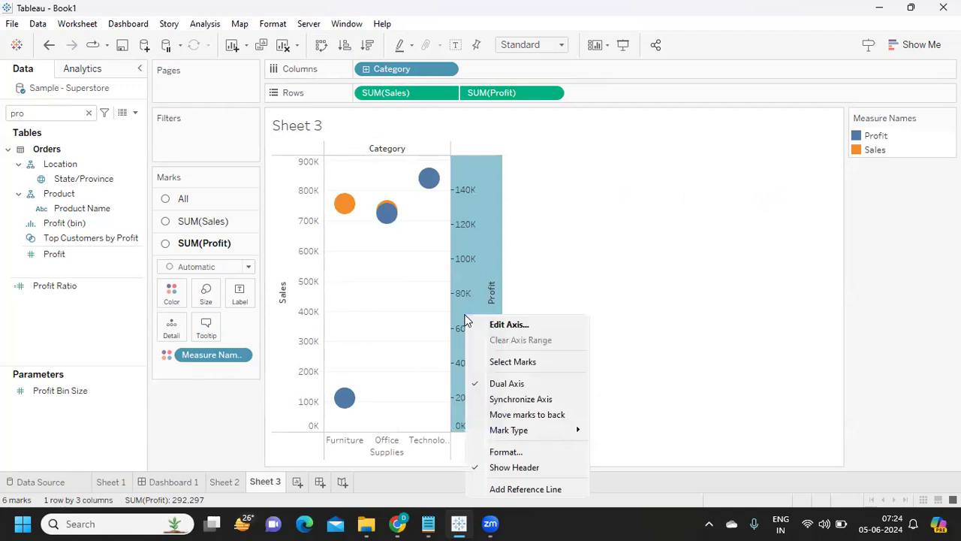
click(530, 404)
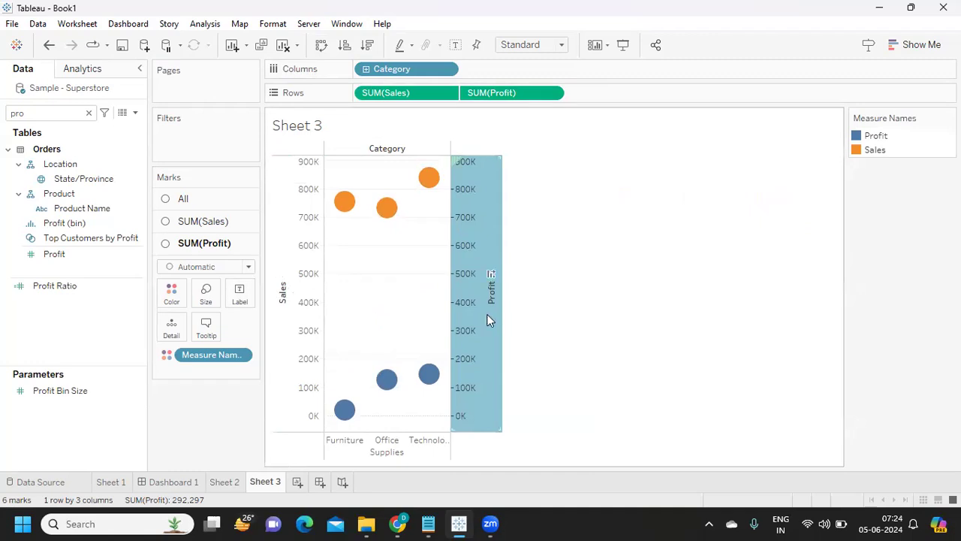
mouse_move(487, 319)
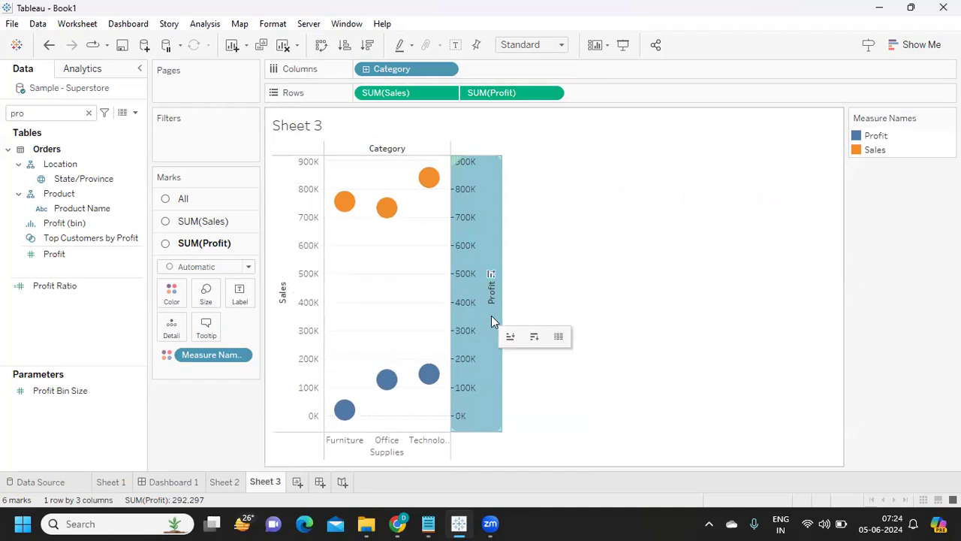
Remove Profit from the rows and place it on the Sales axis to create a blended Measure Values axis
mouse_move(440, 200)
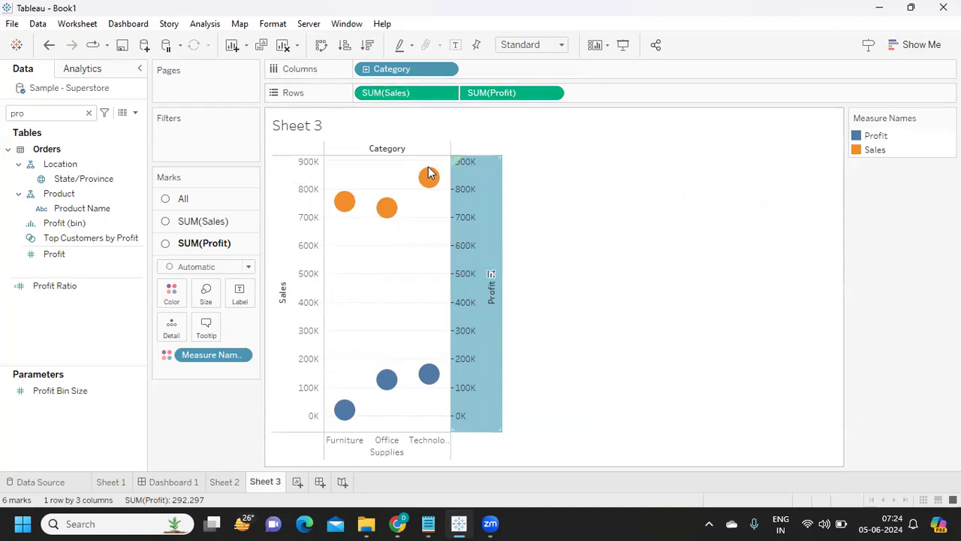
drag(518, 93, 676, 201)
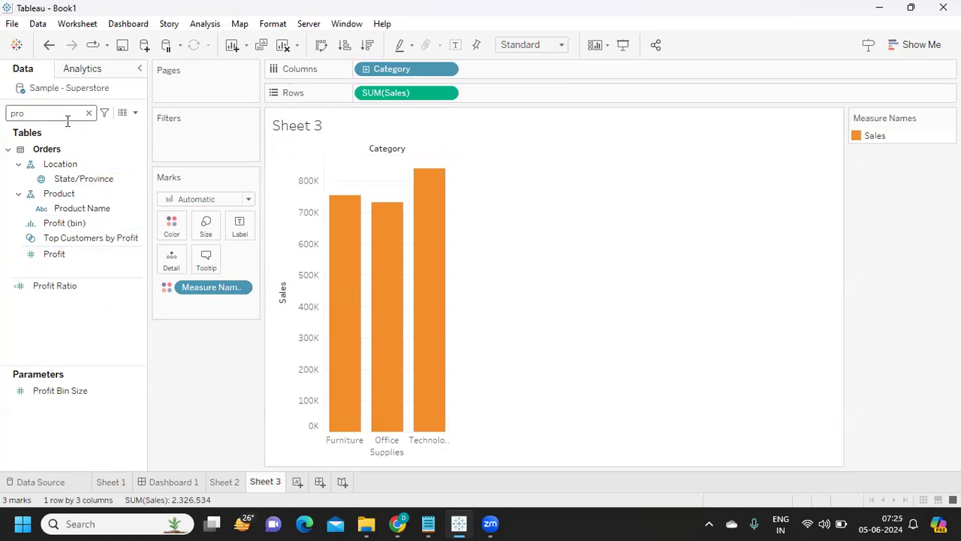
drag(45, 254, 301, 300)
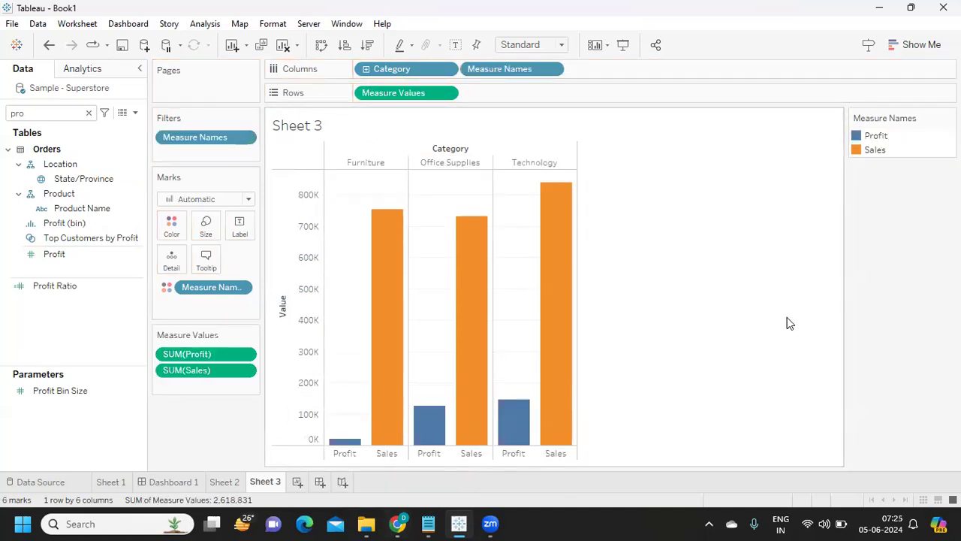
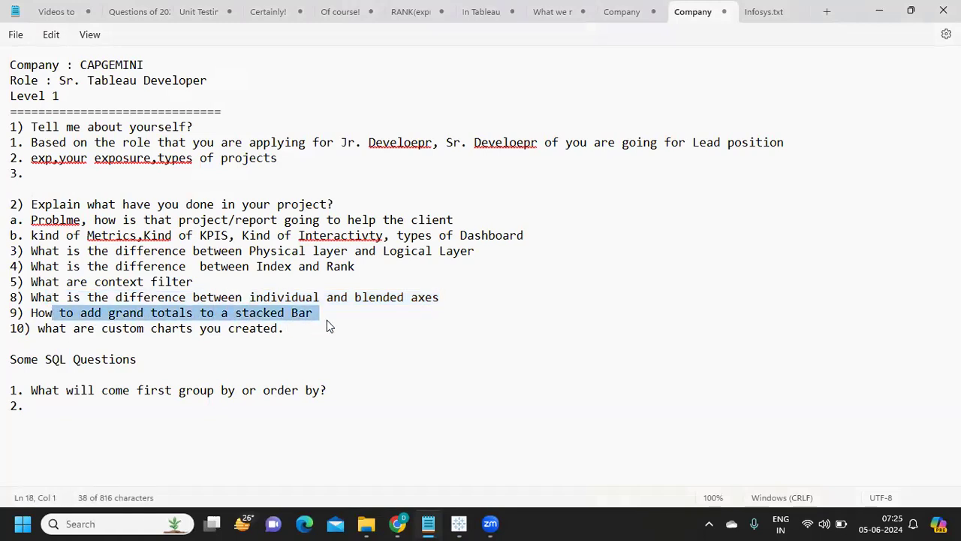
Switch from the Notepad notes to Tableau and create a new worksheet with the year of Order Date on rows
mouse_move(459, 523)
click(464, 479)
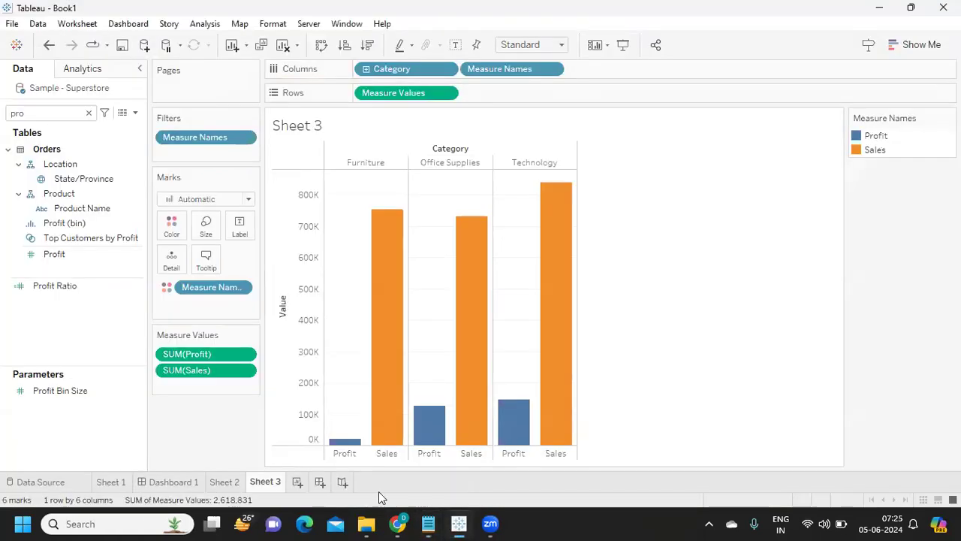
click(299, 481)
click(45, 113)
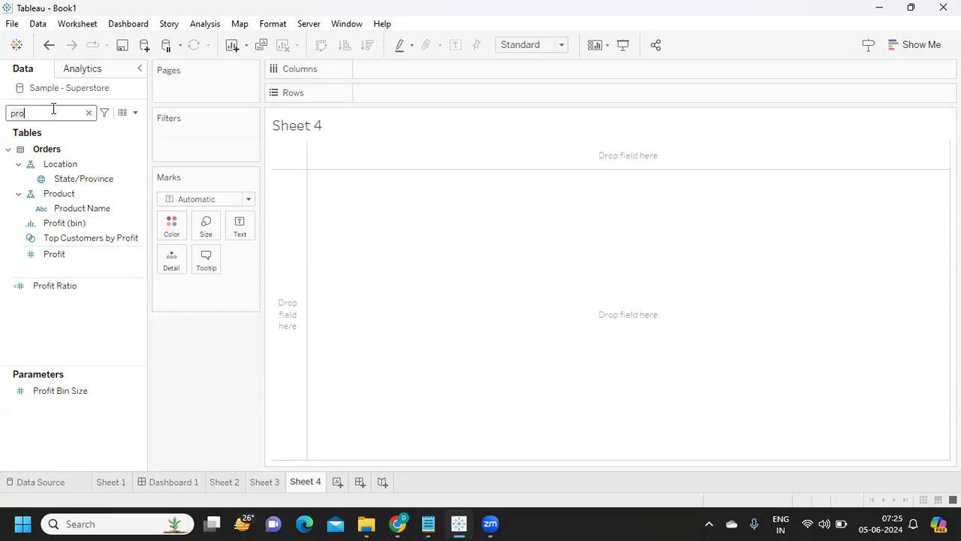
key(BackSpace)
key(BackSpace)
key(BackSpace)
text(or)
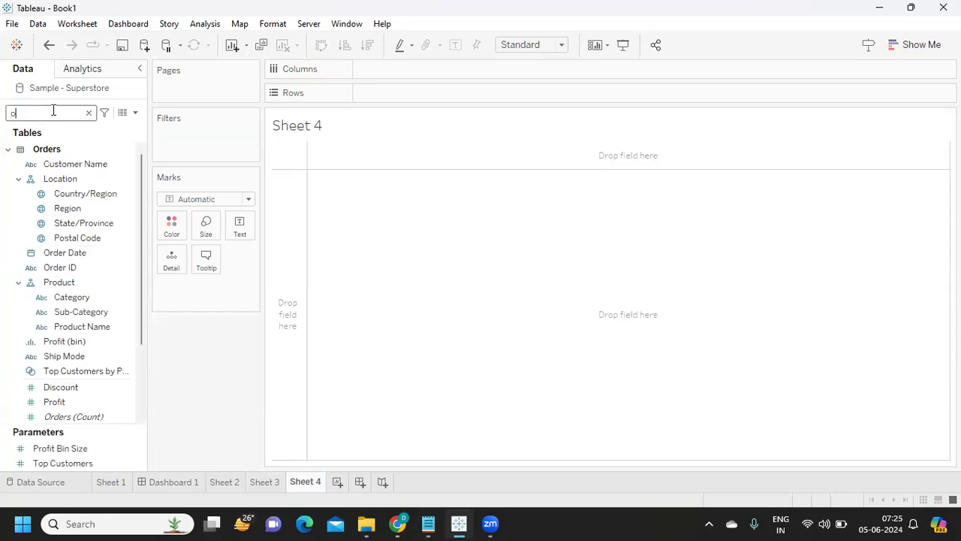
drag(64, 164, 413, 96)
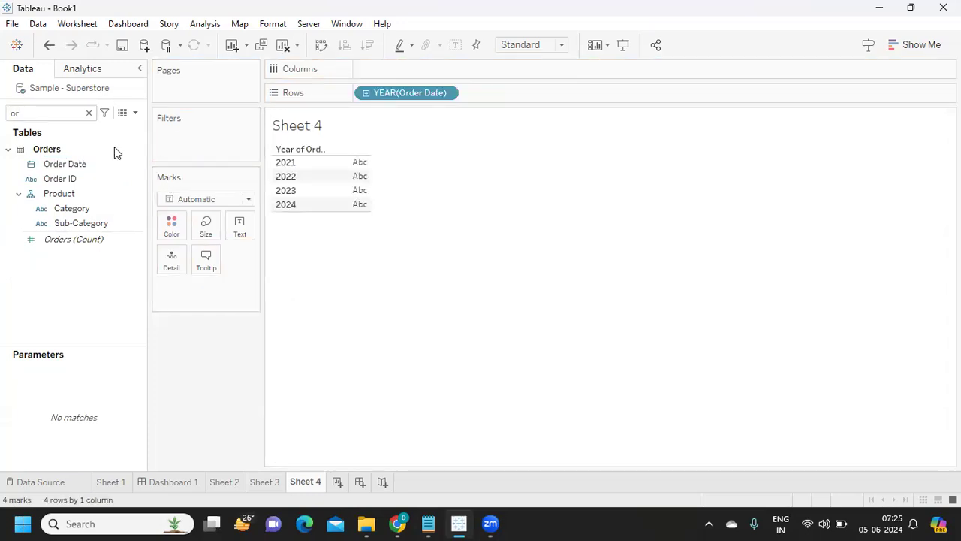
Add Sales to the columns of Sheet 4 and set the mark type to Bar
key(BackSpace)
key(BackSpace)
text(sa)
drag(54, 174, 423, 70)
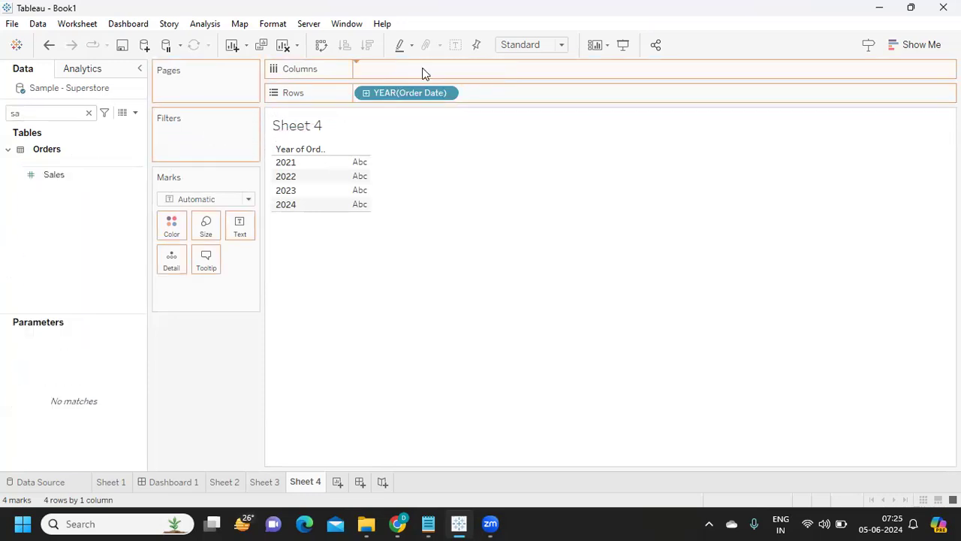
click(180, 199)
click(186, 227)
Color the yearly sales bars by Region to make them stacked
double_click(27, 110)
text(re)
drag(67, 193, 177, 230)
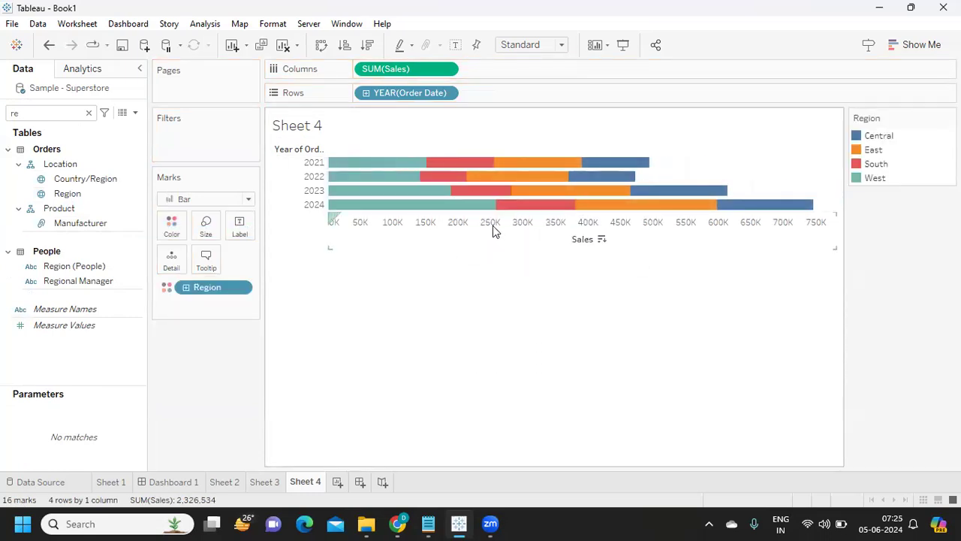
Label the stacked bar segments with their Sales values
click(240, 225)
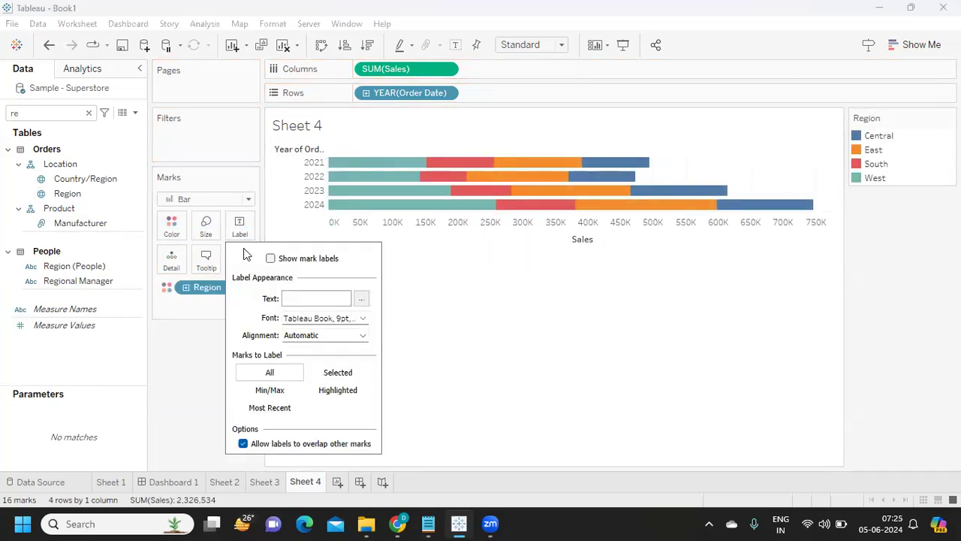
click(182, 389)
click(29, 116)
text(re)
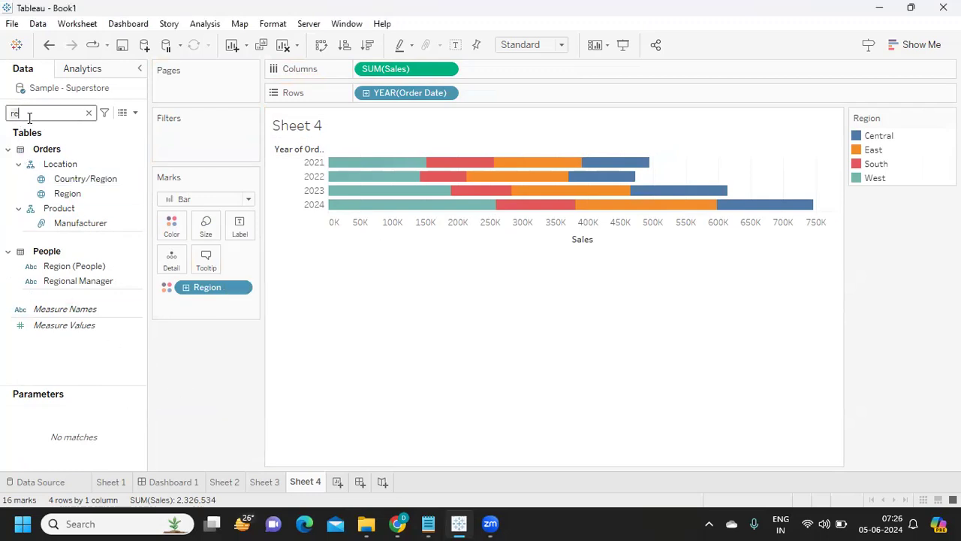
key(BackSpace)
key(BackSpace)
text(sa)
drag(56, 176, 234, 232)
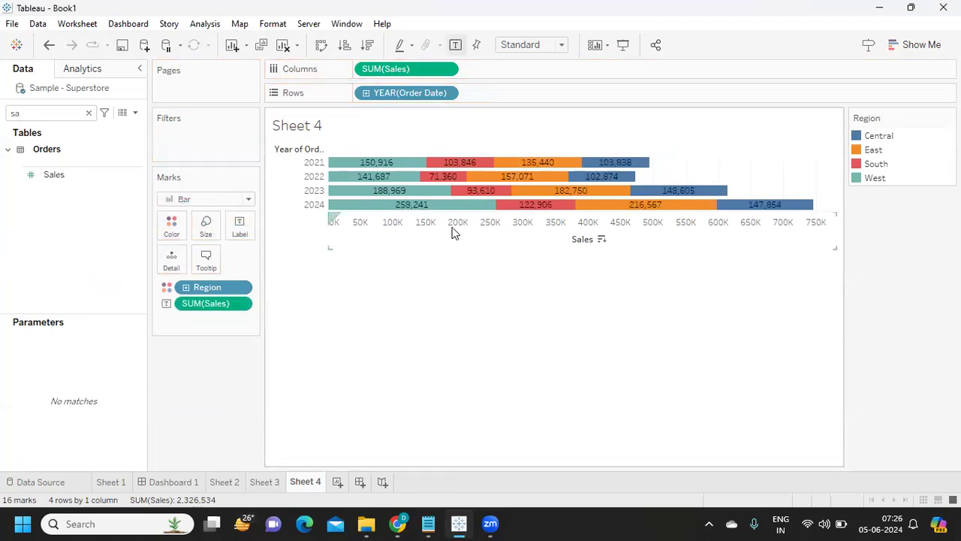
Fit the stacked bar chart to Entire View
mouse_move(374, 164)
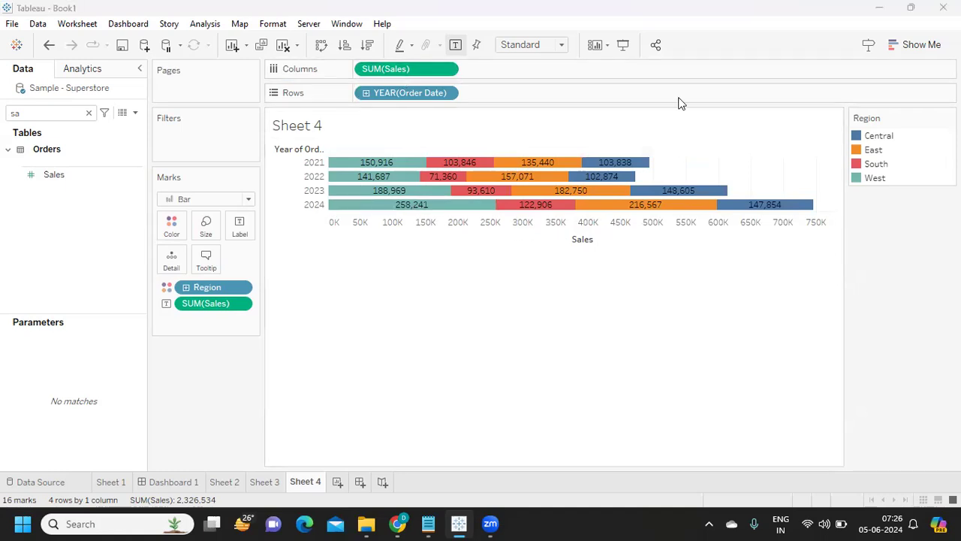
click(551, 45)
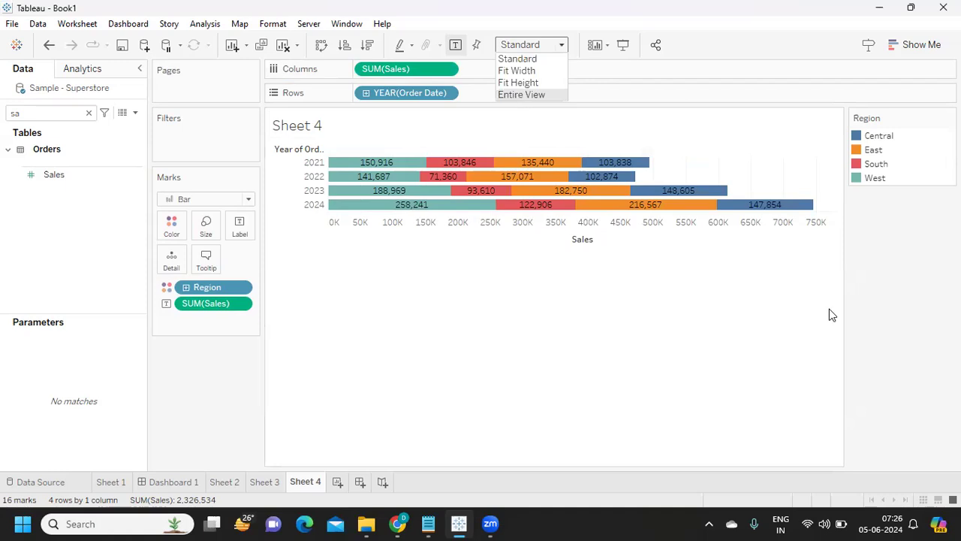
key(Return)
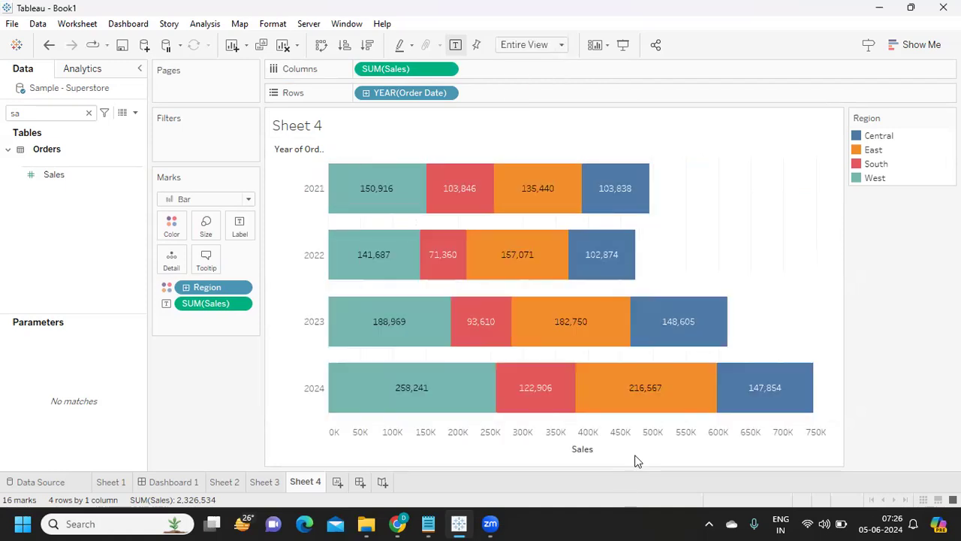
Add a reference line to the Sales axis using the Total of SUM(Sales)
right_click(640, 446)
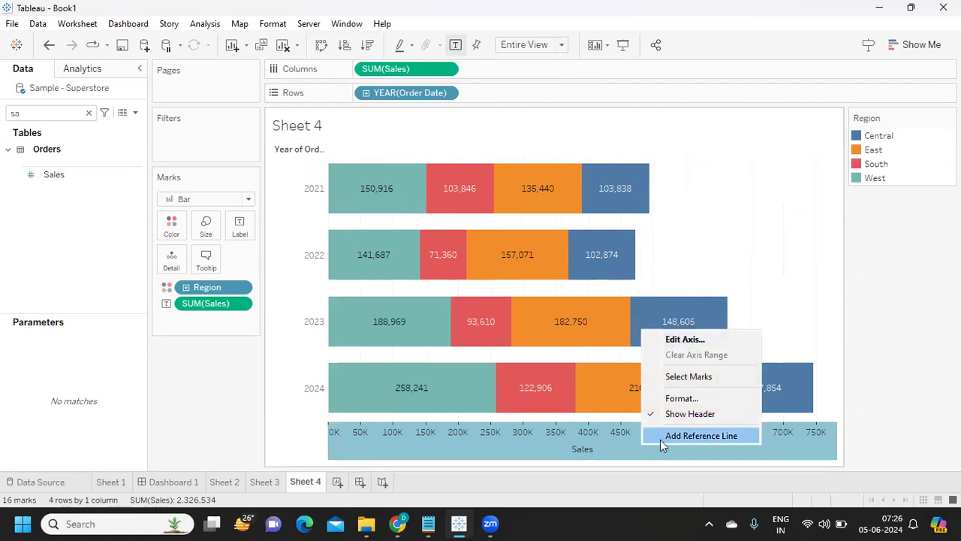
click(663, 438)
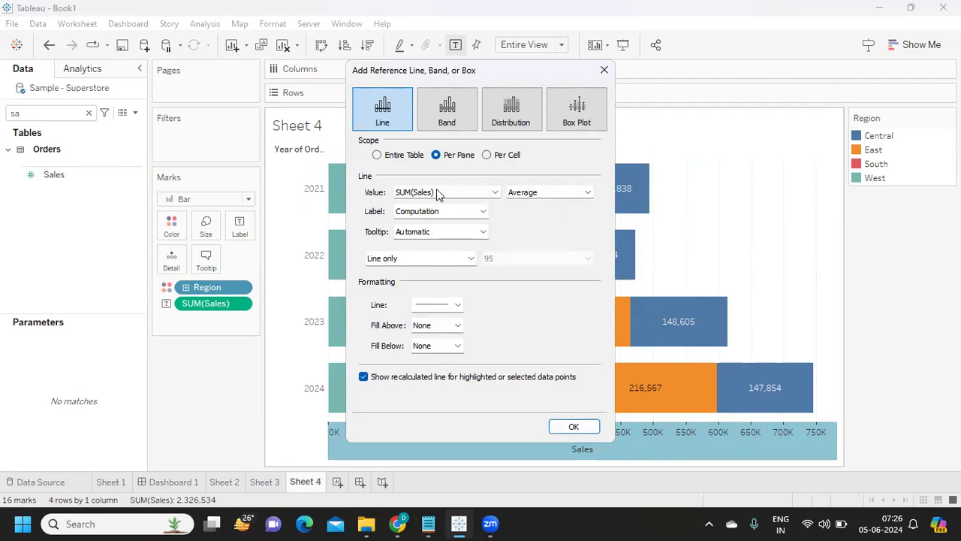
click(524, 192)
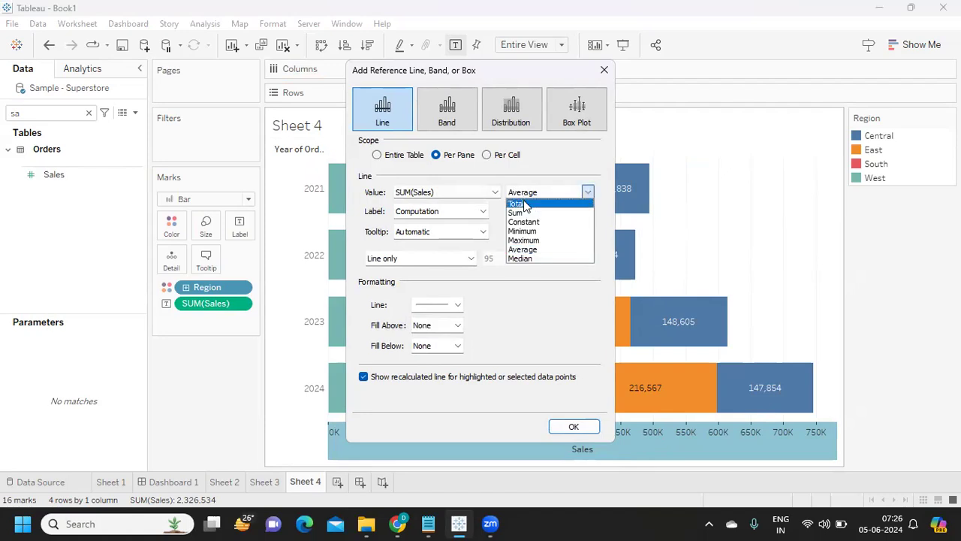
click(518, 204)
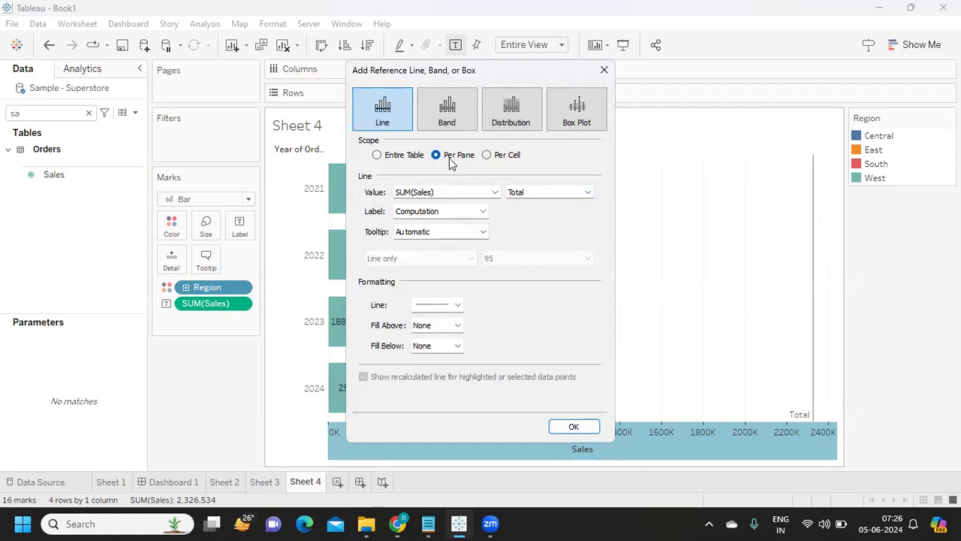
Set the reference line's scope to Per Cell and its label to Value, and apply the settings
drag(400, 77, 151, 55)
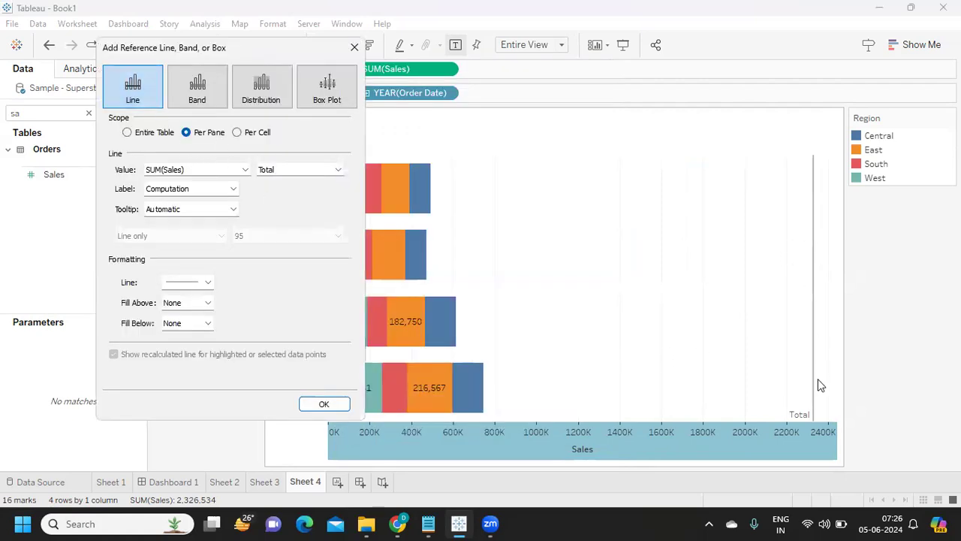
click(238, 133)
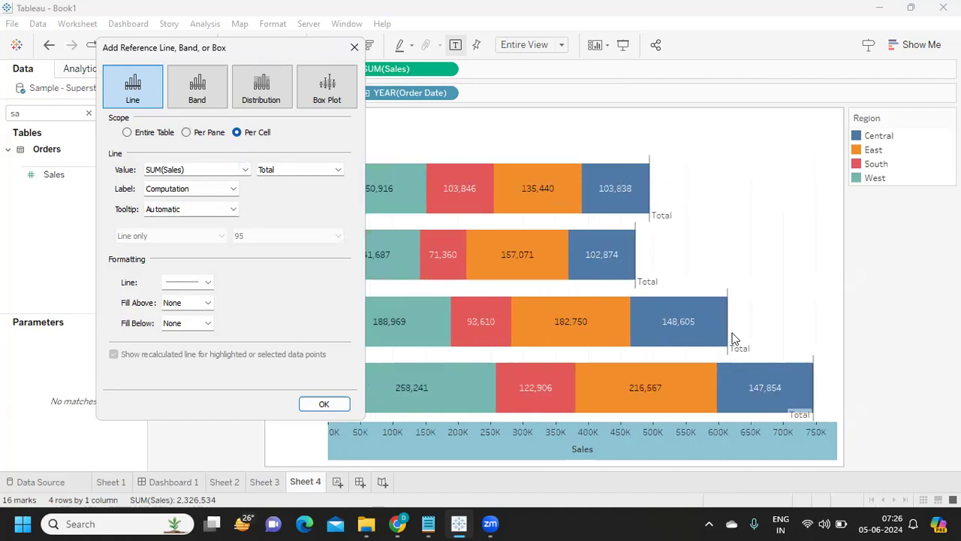
click(168, 189)
click(168, 210)
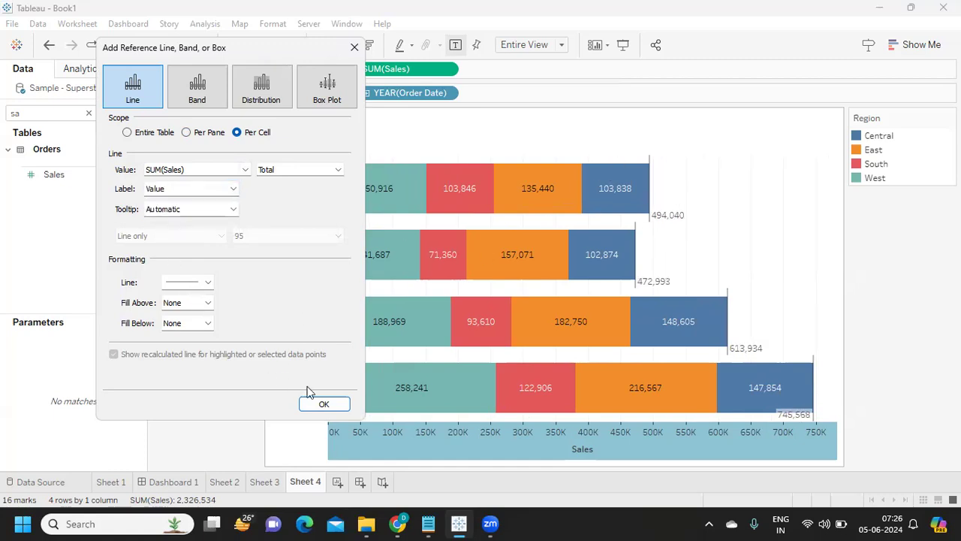
click(322, 405)
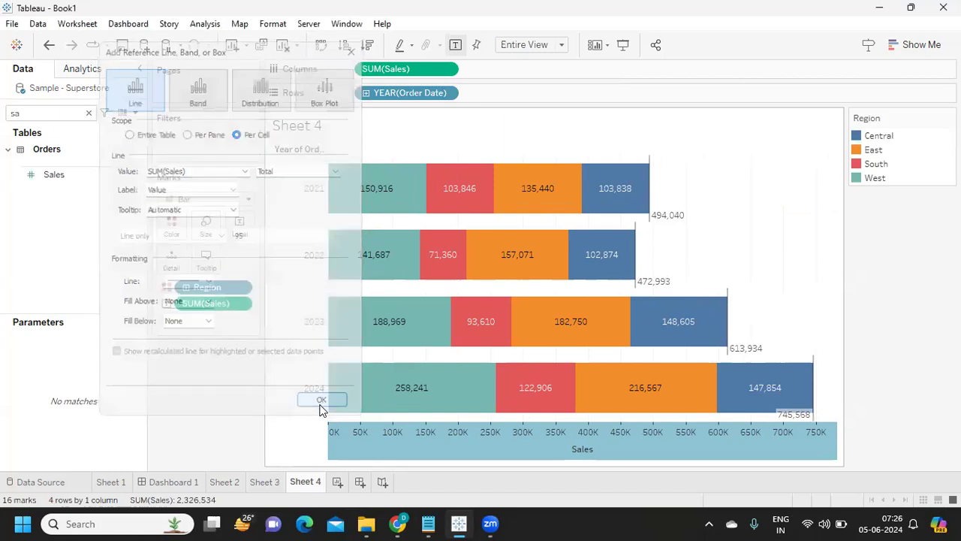
Format the reference line labels with text rotated to read downwards, right horizontal alignment and middle vertical alignment
right_click(683, 219)
click(702, 242)
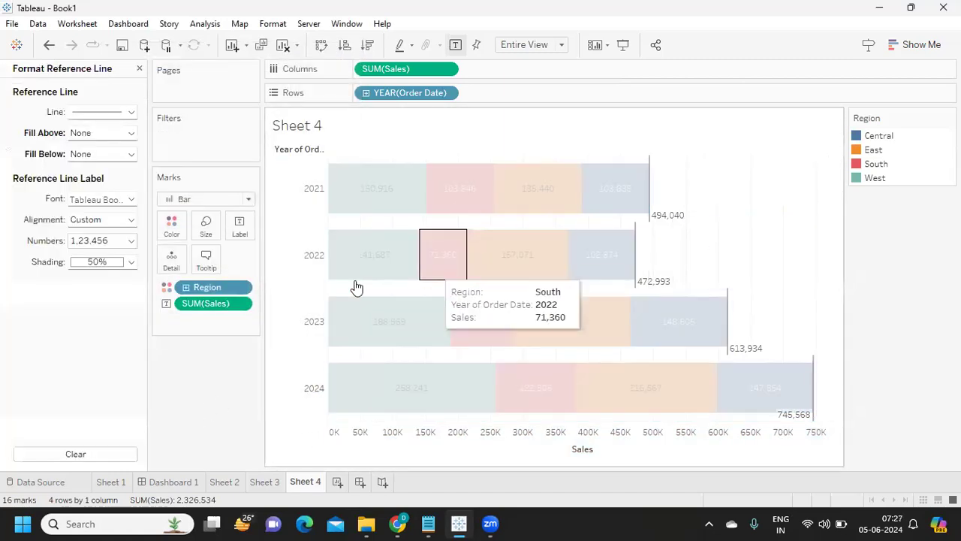
click(91, 200)
click(70, 220)
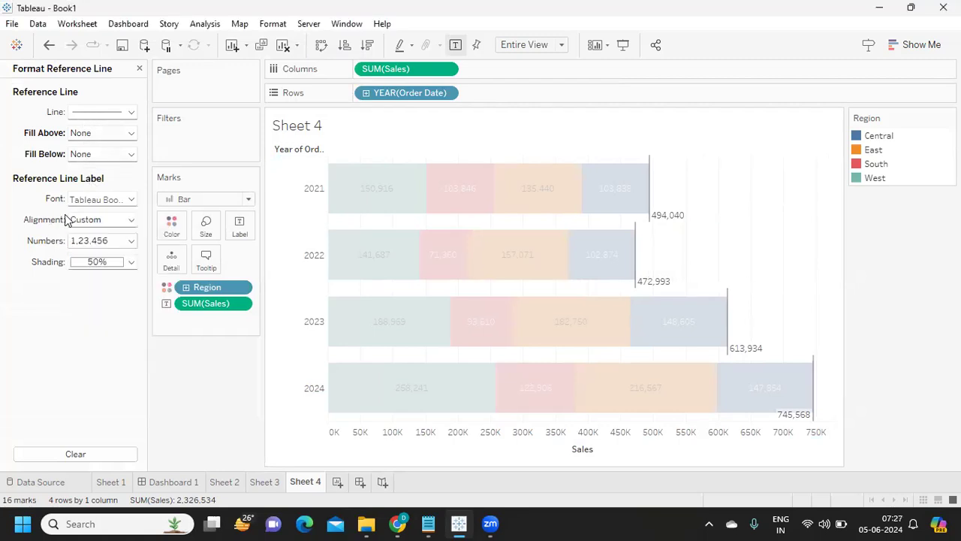
click(94, 219)
click(187, 276)
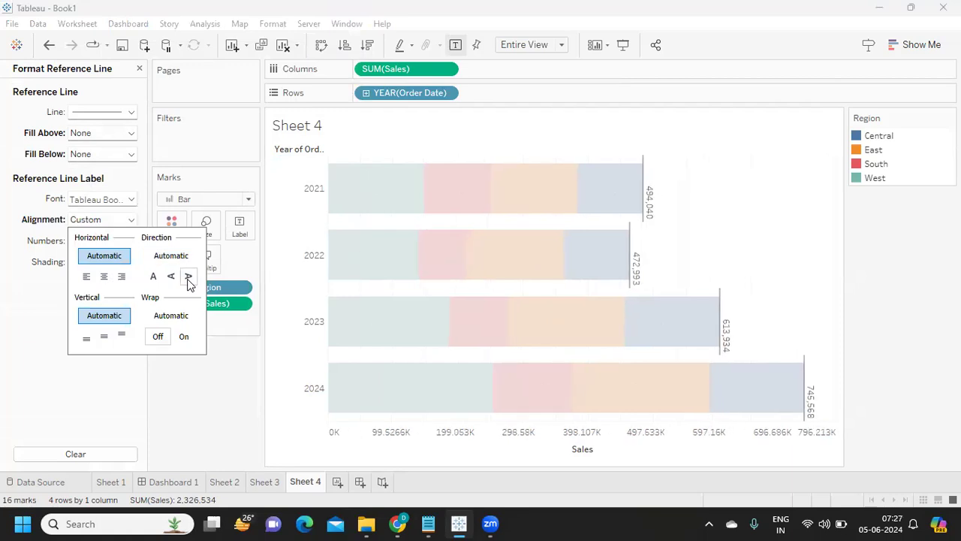
click(104, 276)
click(103, 336)
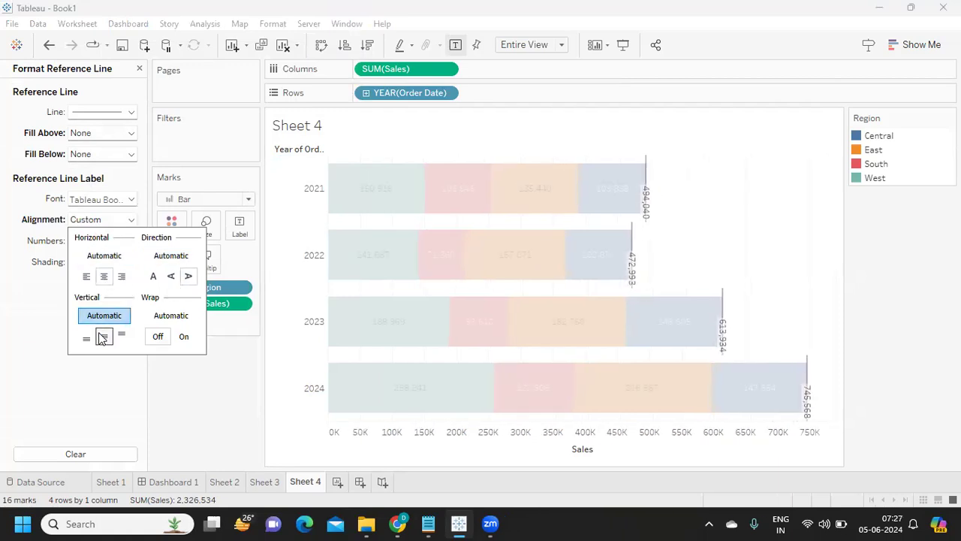
click(121, 276)
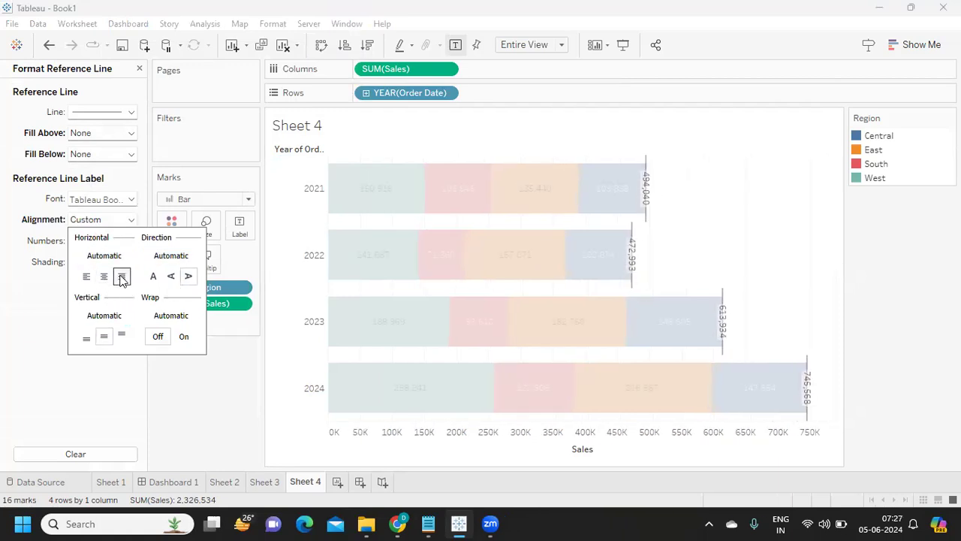
click(173, 397)
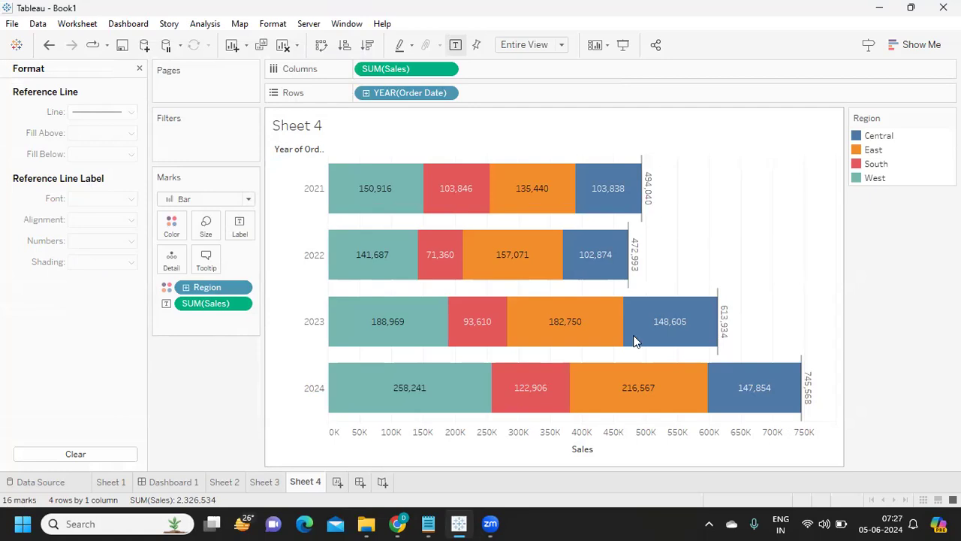
Inspect the total shown by the reference line on the 2021 bar
mouse_move(661, 295)
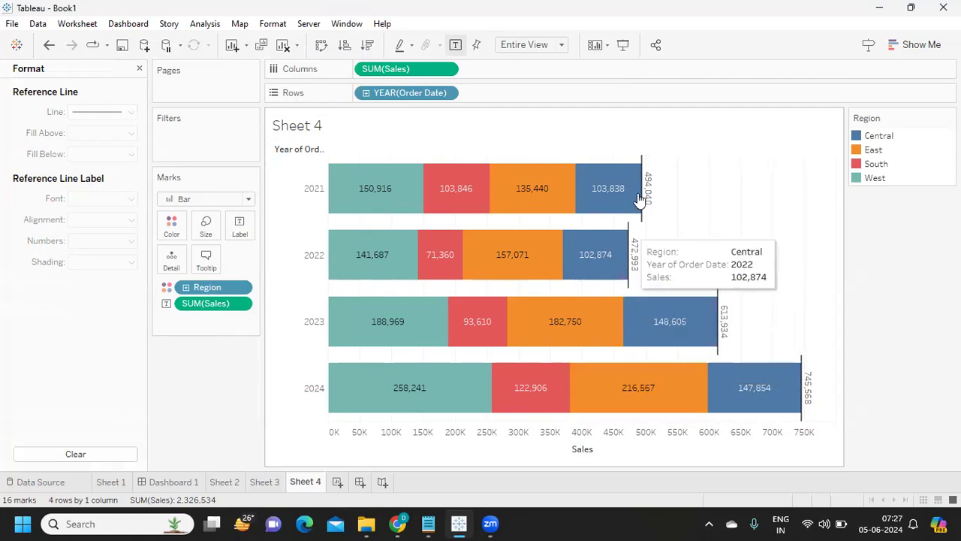
mouse_move(648, 188)
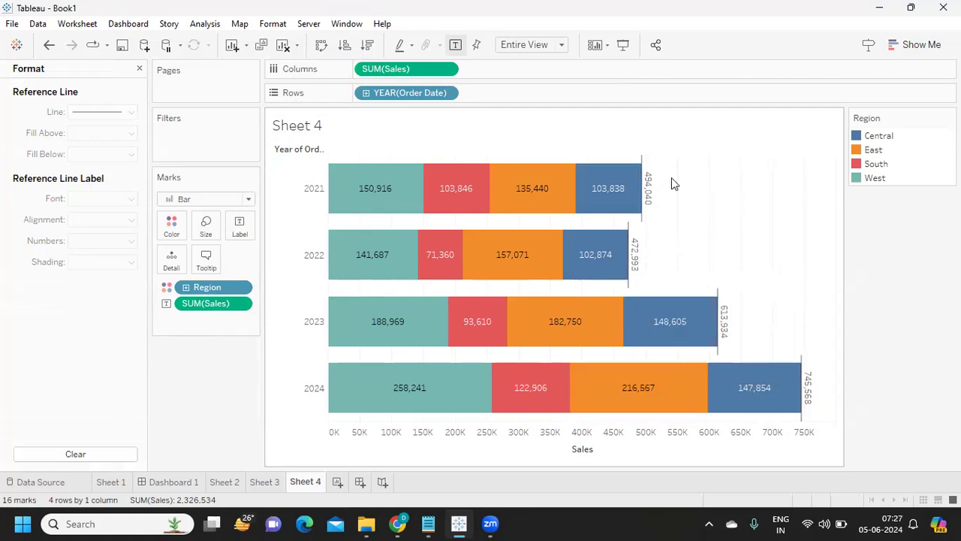
mouse_move(645, 204)
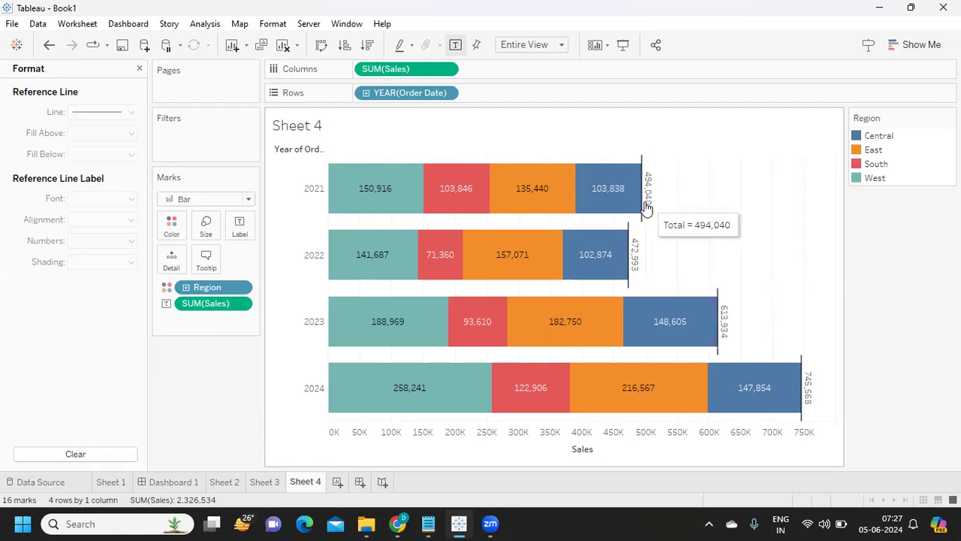
Switch to the Notepad interview notes and highlight question 10 about custom charts
mouse_move(360, 398)
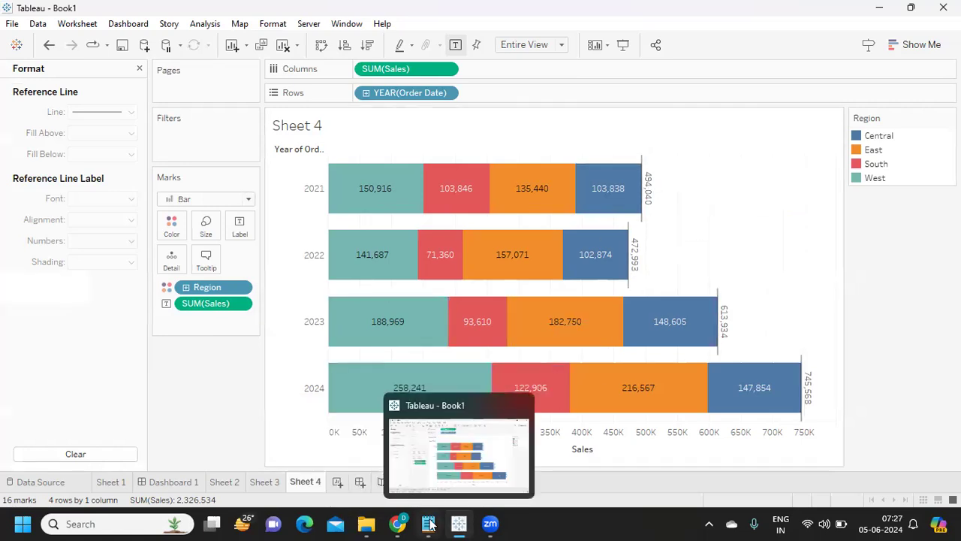
mouse_move(429, 523)
click(427, 420)
drag(80, 334, 281, 331)
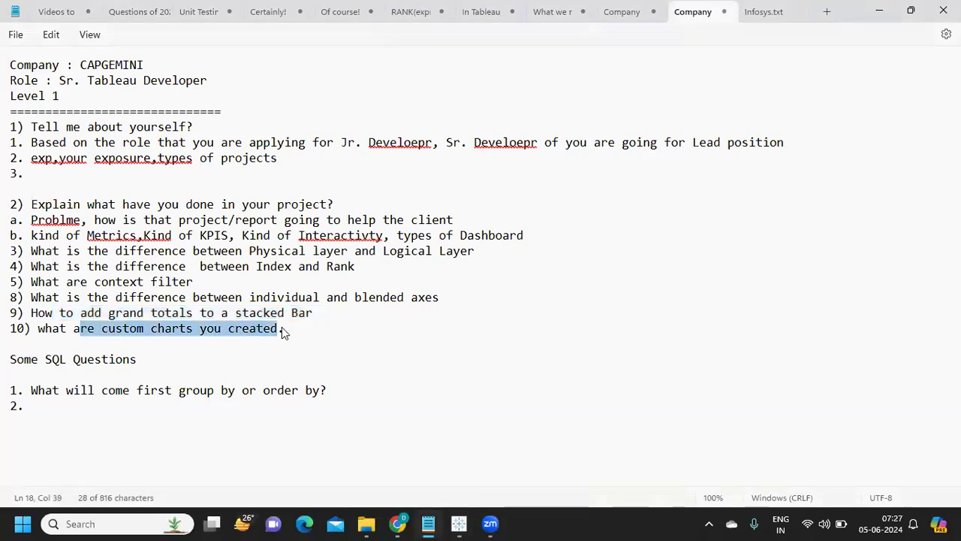
click(322, 337)
shift+click(25, 335)
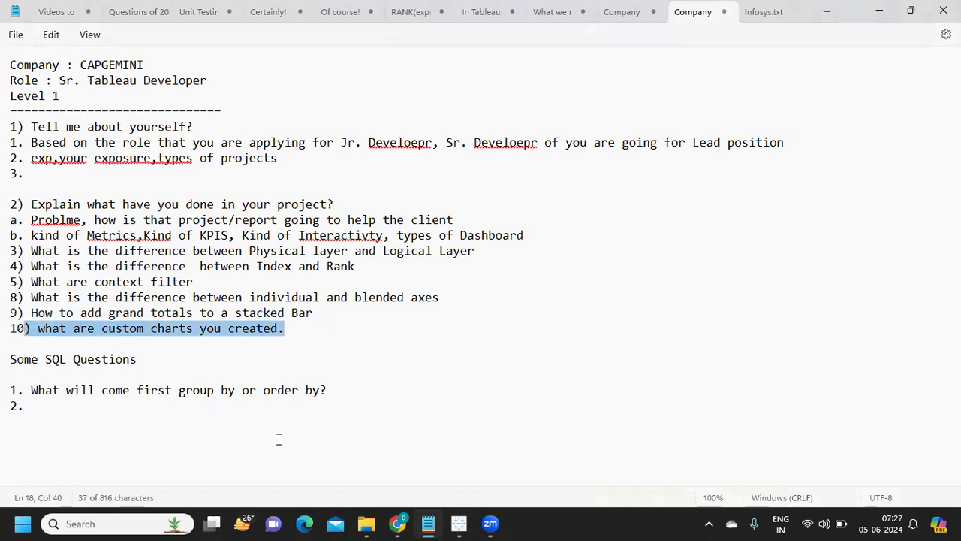
Switch back to Tableau and display the Show Me chart types
click(463, 479)
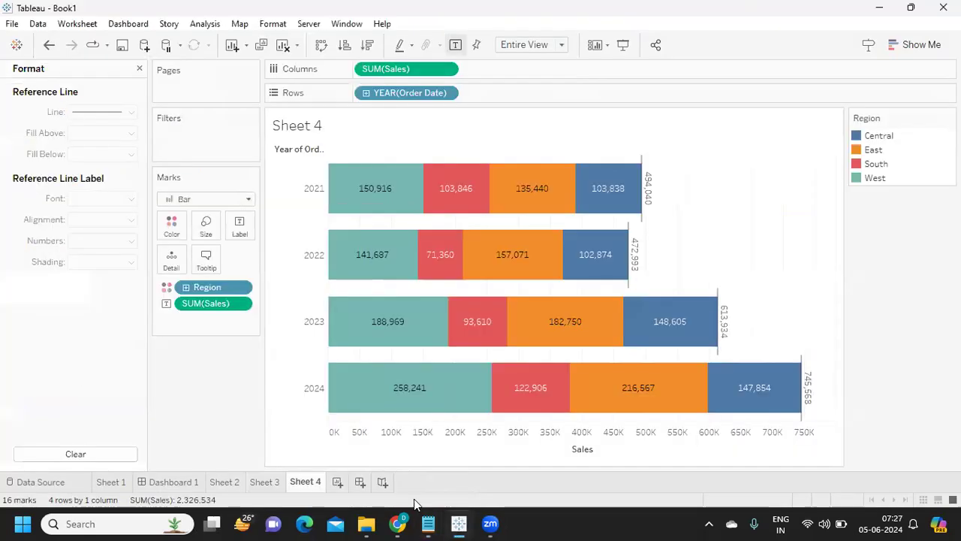
click(914, 44)
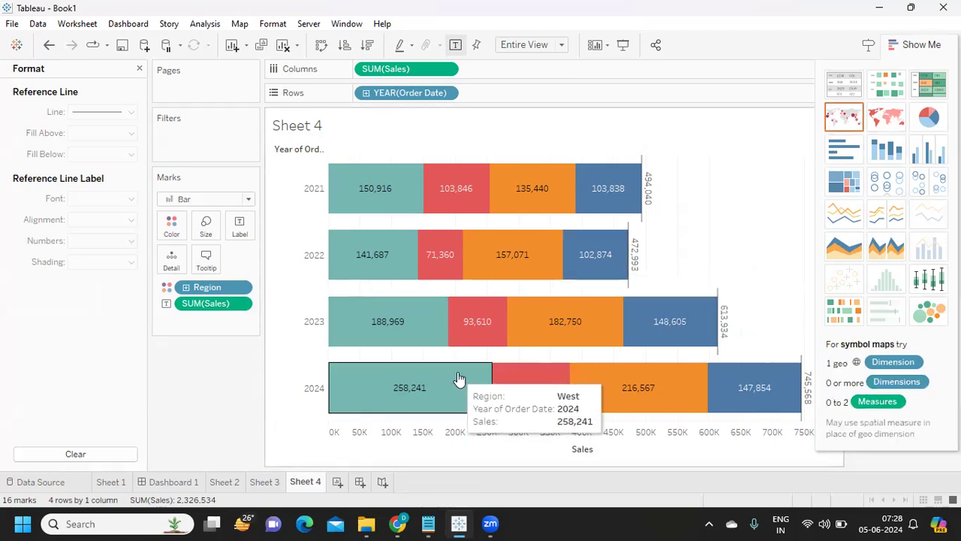
Return to the Notepad notes and highlight the first SQL question about group by or order by
mouse_move(428, 524)
click(431, 450)
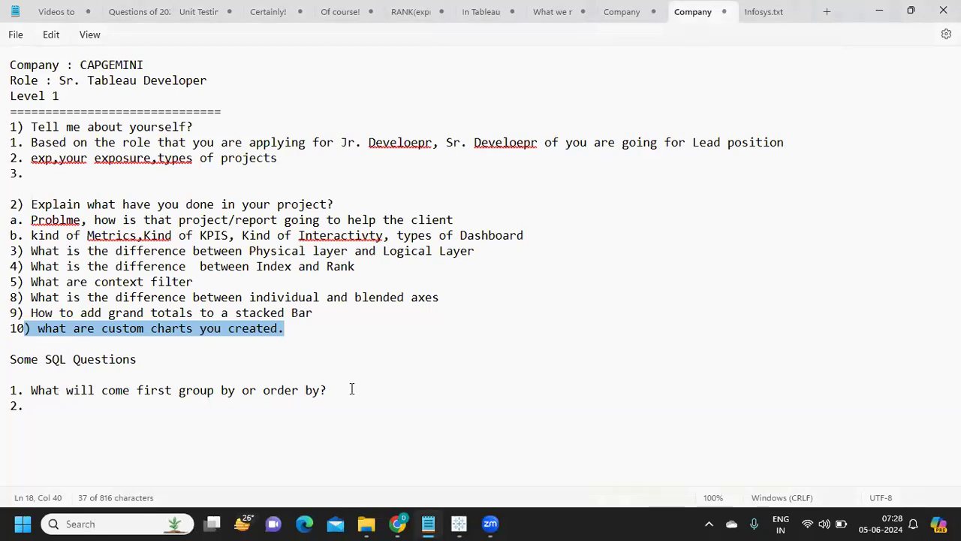
triple_click(126, 384)
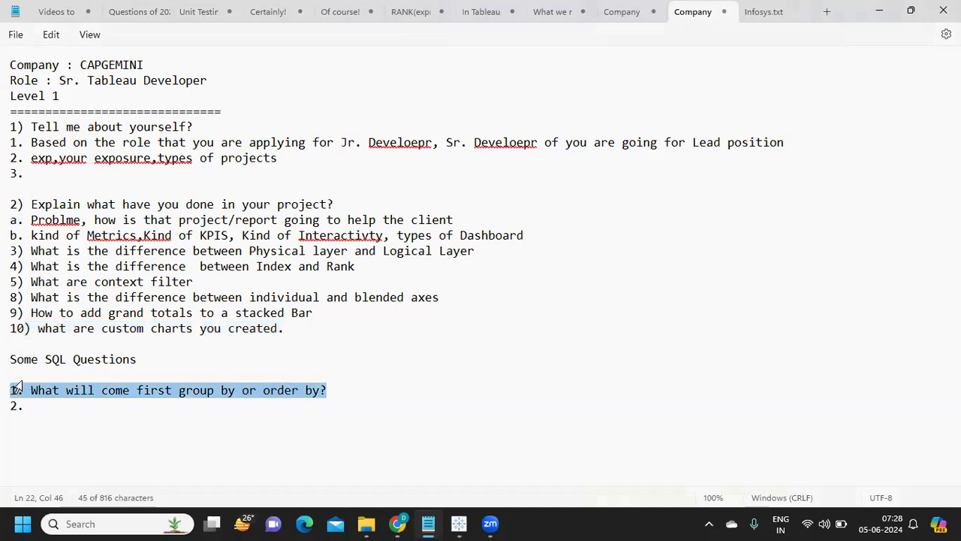
click(98, 411)
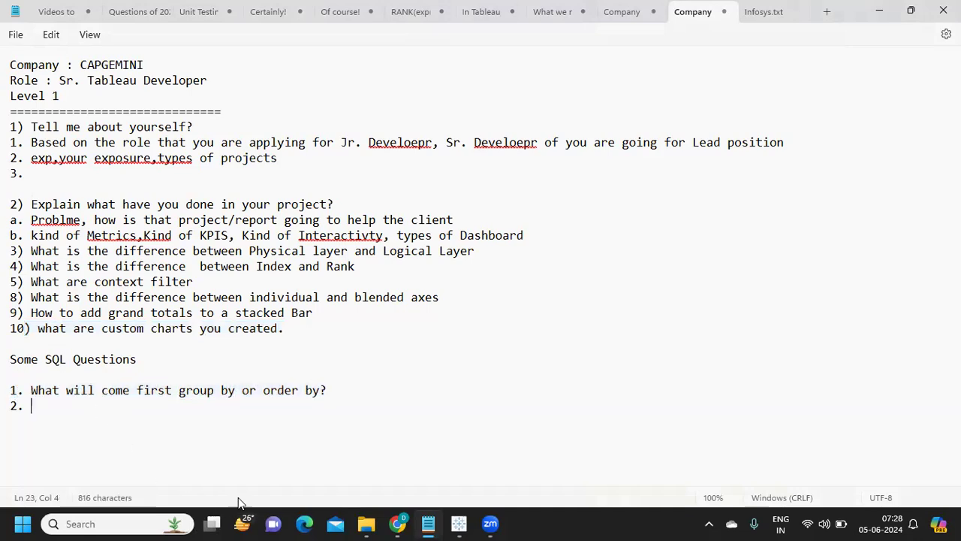
drag(73, 390, 370, 405)
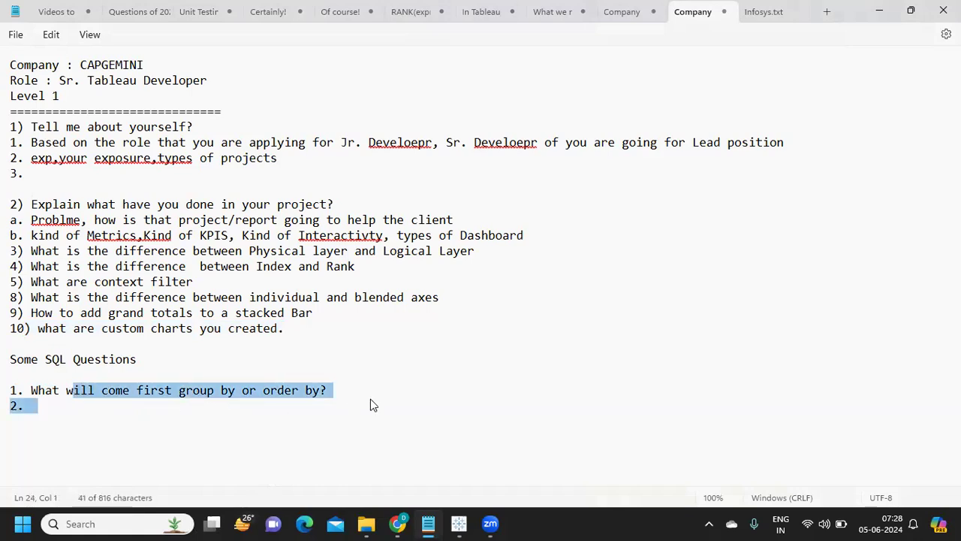
Enter "SELECT SUM(SAL), DEPTNO FROM EMP GROUP BY DEPTNO ORDER BY DEPTNO" as item 2 of the SQL questions
click(59, 411)
text(SE)
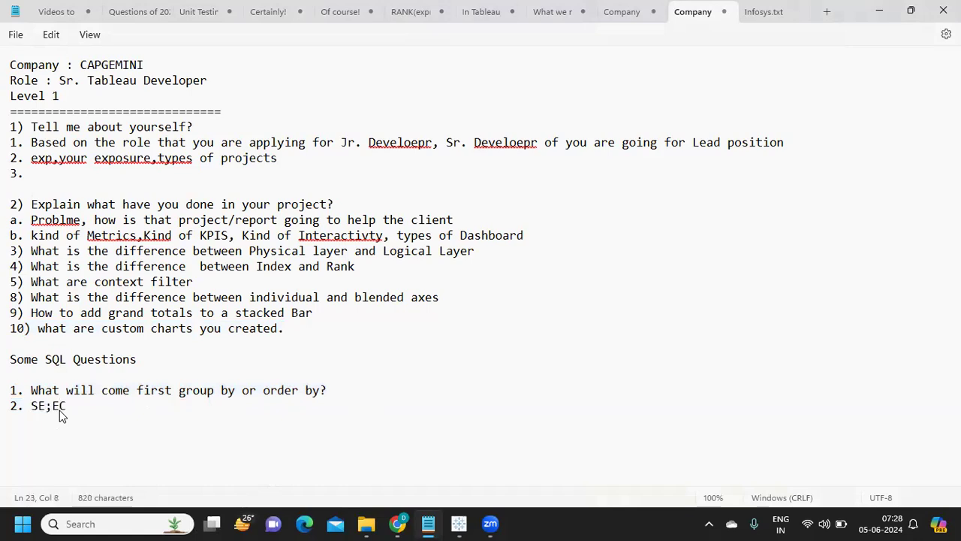
text(LECT SUM(SALE)
key(BackSpace)
text(), DE)
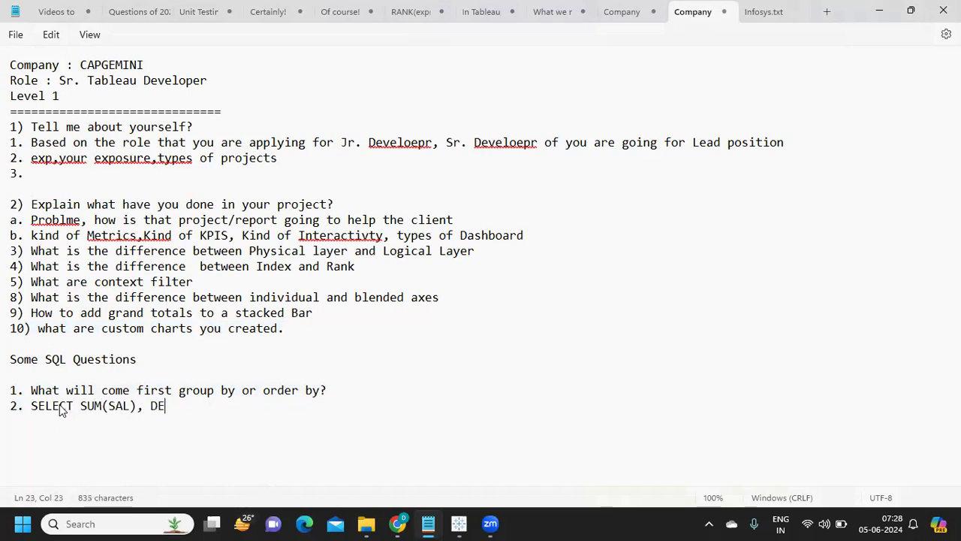
text(PTNO FROM E)
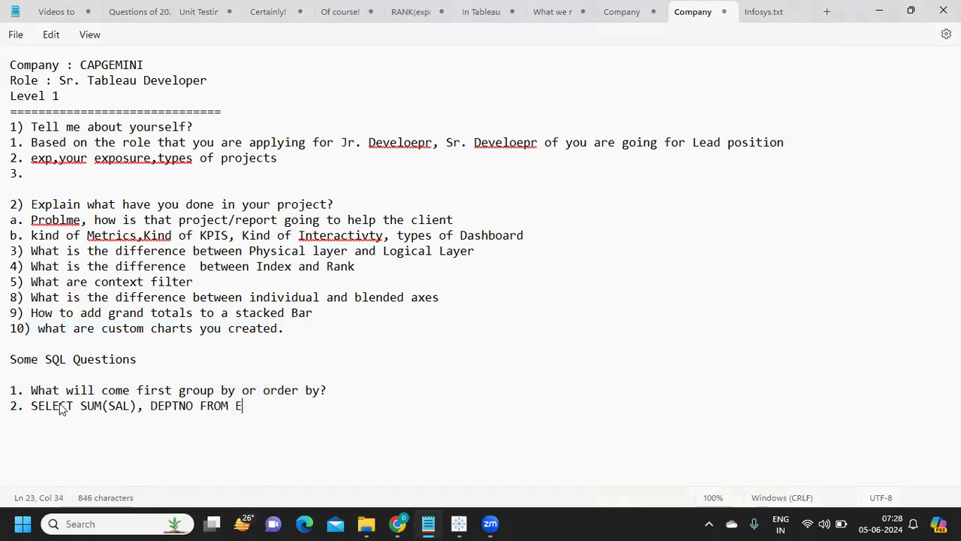
text(MP GROP)
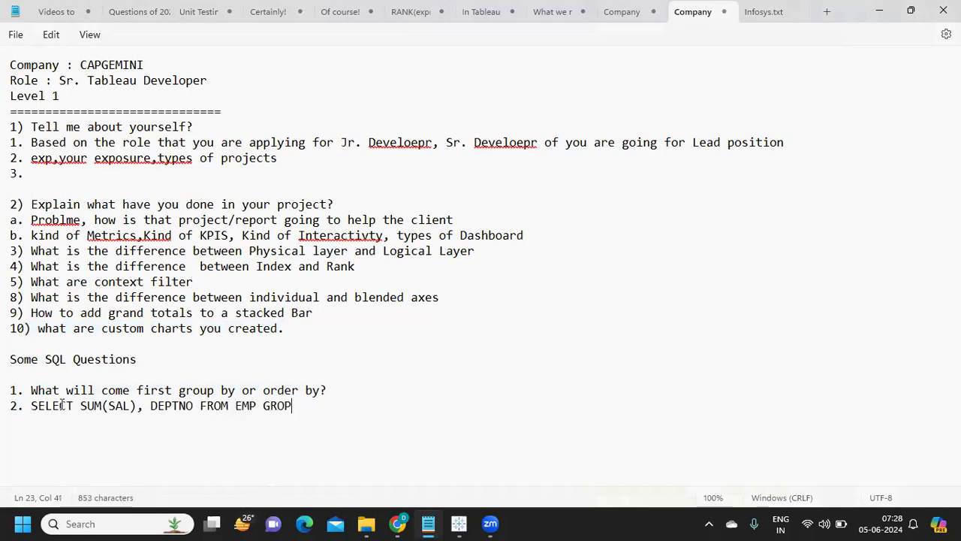
key(BackSpace)
text(UPB)
key(BackSpace)
text(BY )
text(DEPTNO)
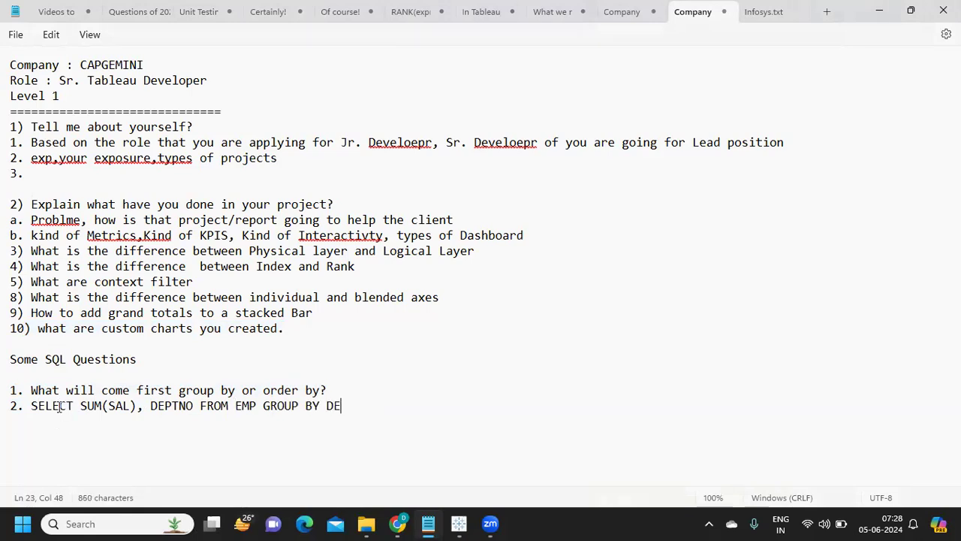
text(ORDER BY DEPTNO)
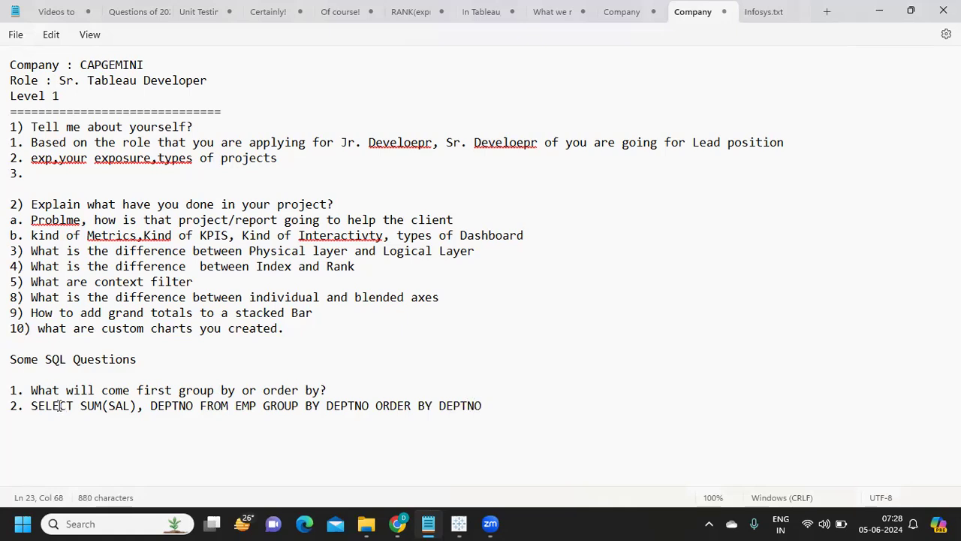
Highlight the selected columns SUM(SAL), DEPTNO in the query, and then SAL alone
drag(81, 405, 190, 408)
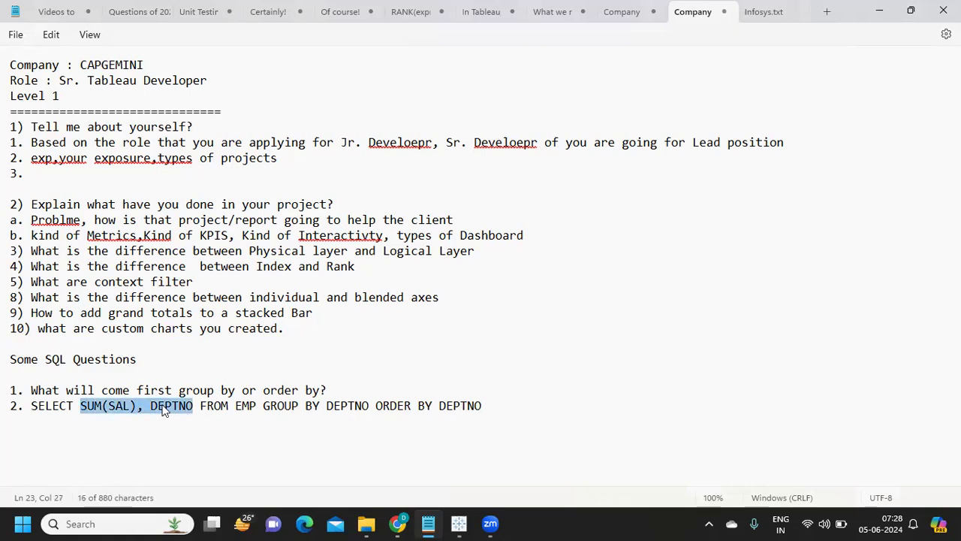
click(165, 406)
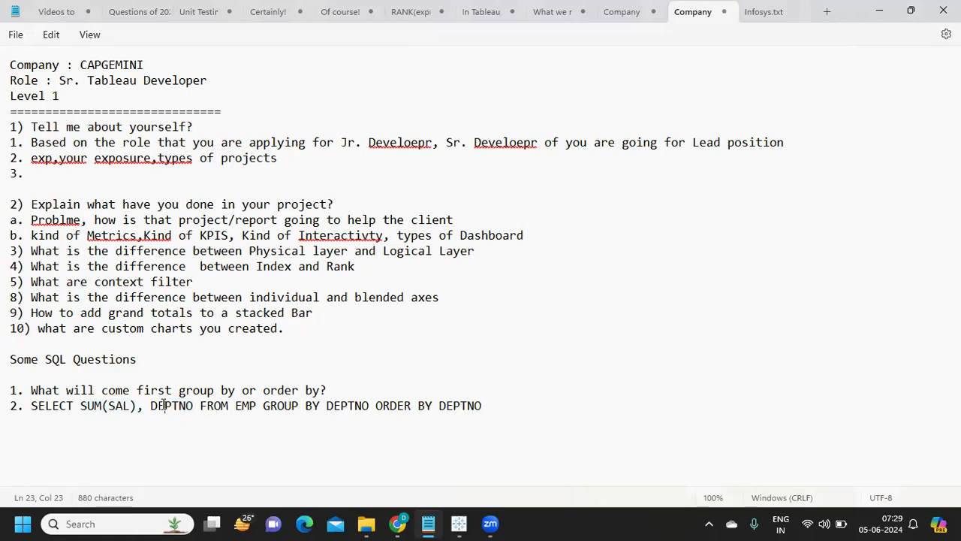
double_click(111, 406)
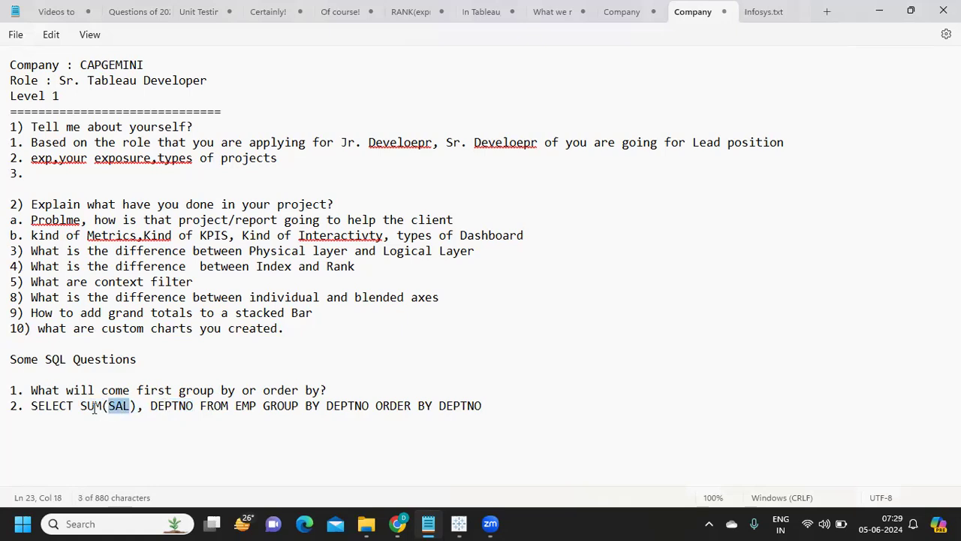
Highlight SUM(SAL) and DEPTNO separately in the item 2 query, and then both selected columns together
drag(81, 406, 137, 409)
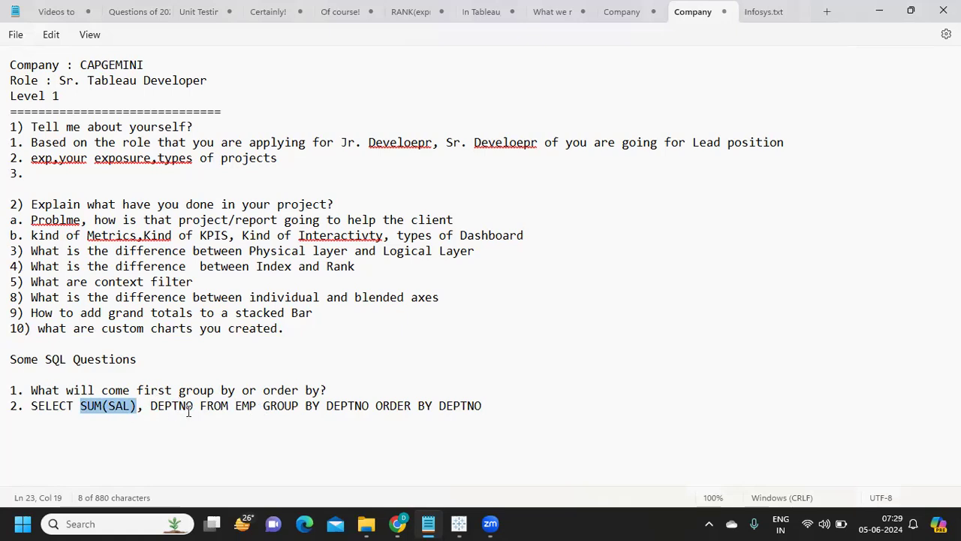
double_click(173, 406)
drag(325, 409, 194, 409)
click(147, 442)
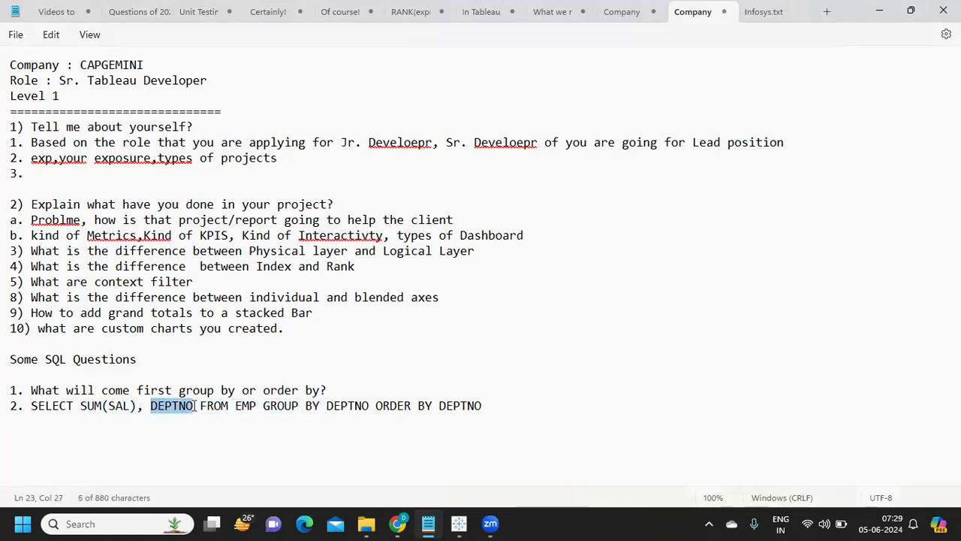
drag(80, 408, 198, 406)
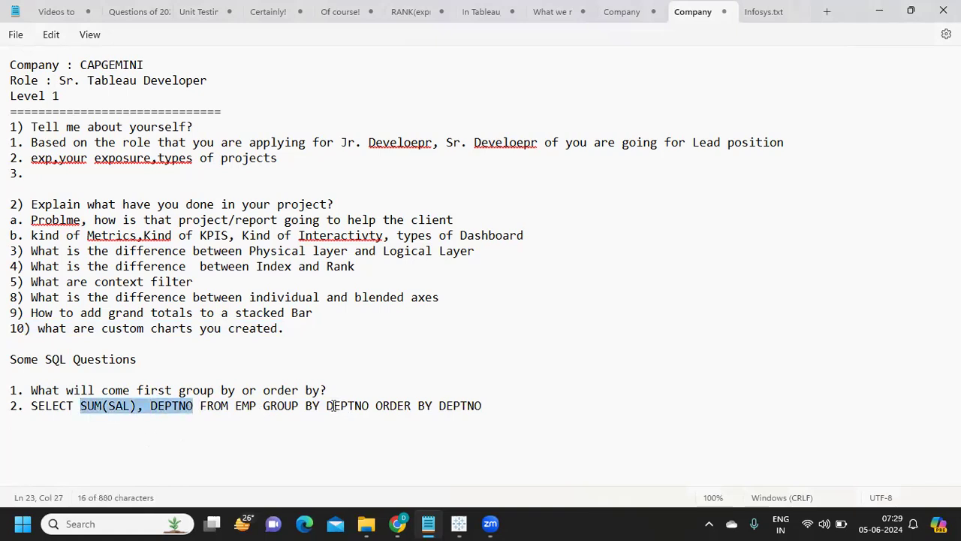
Highlight the whole item 2 query line and its selected DEPTNO column, ending with both SQL question lines selected
drag(483, 405, 1, 408)
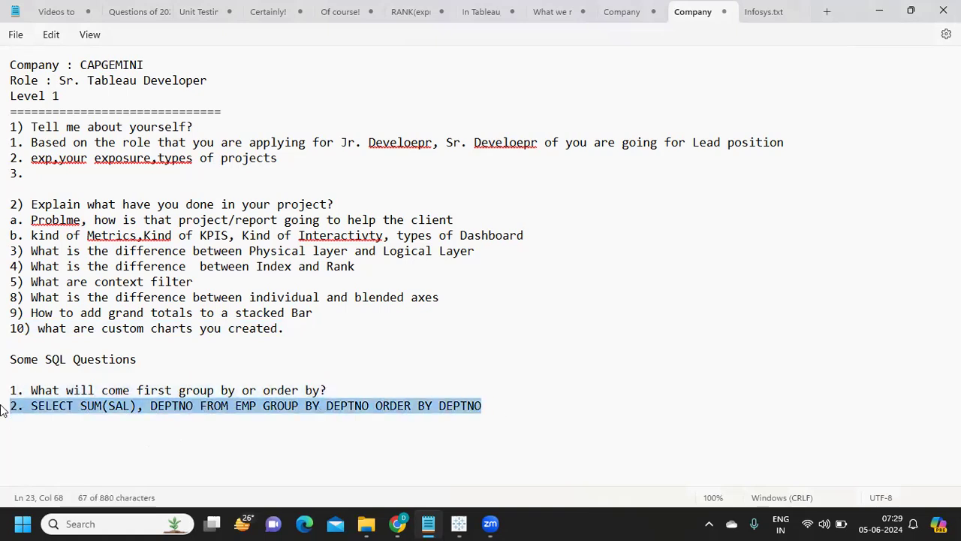
click(174, 423)
drag(150, 405, 208, 407)
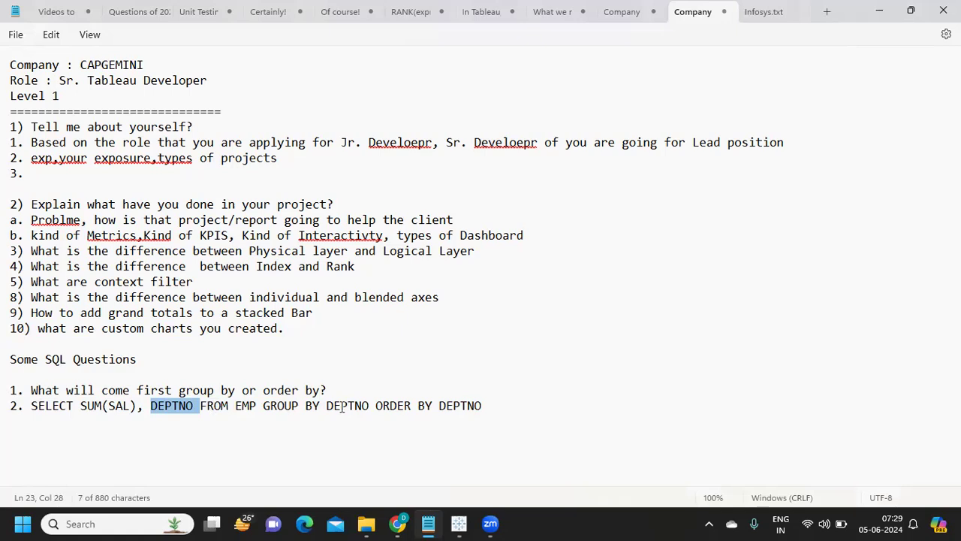
drag(483, 405, 15, 391)
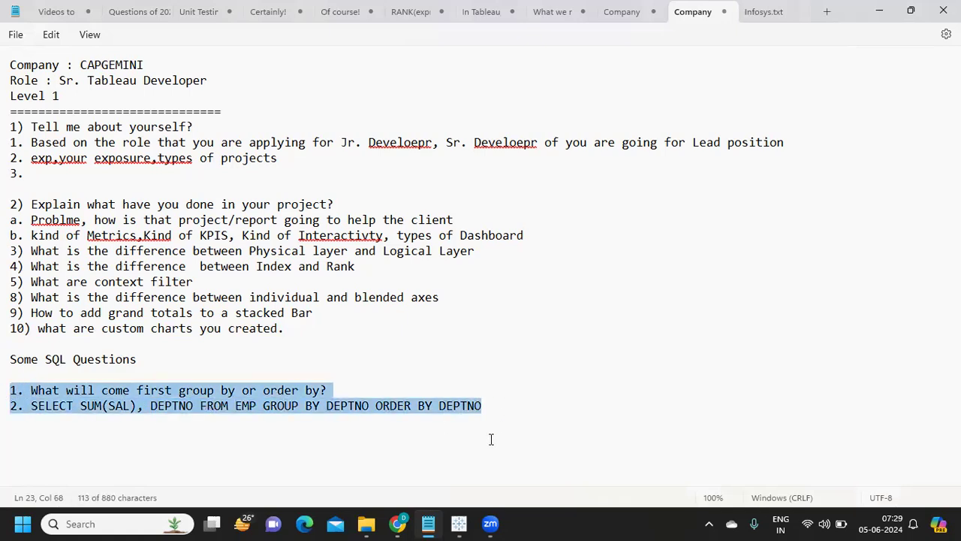